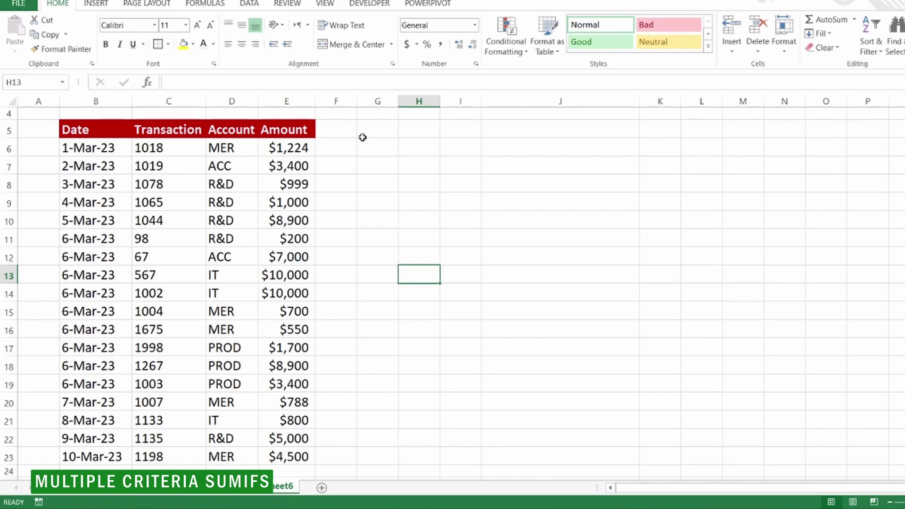
Enter the account labels MER, ACC and R&D in cells I6 to I8
drag(293, 150, 282, 458)
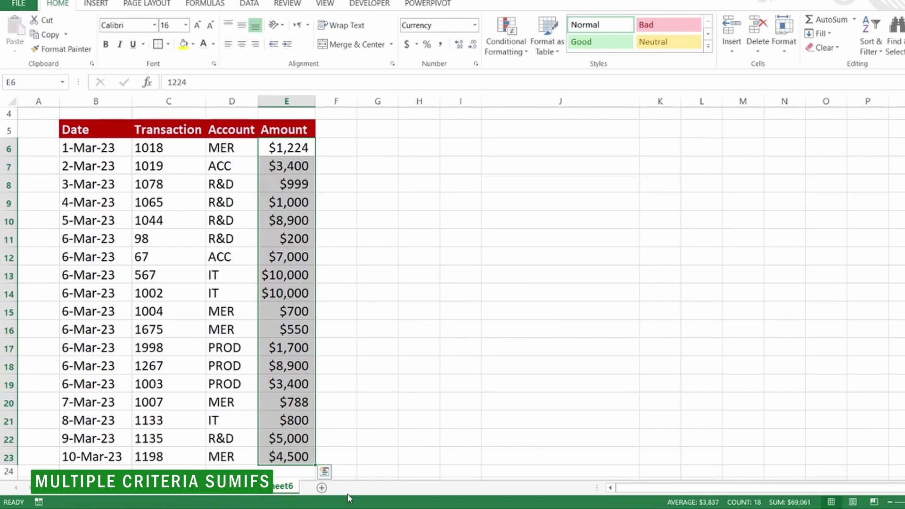
click(460, 149)
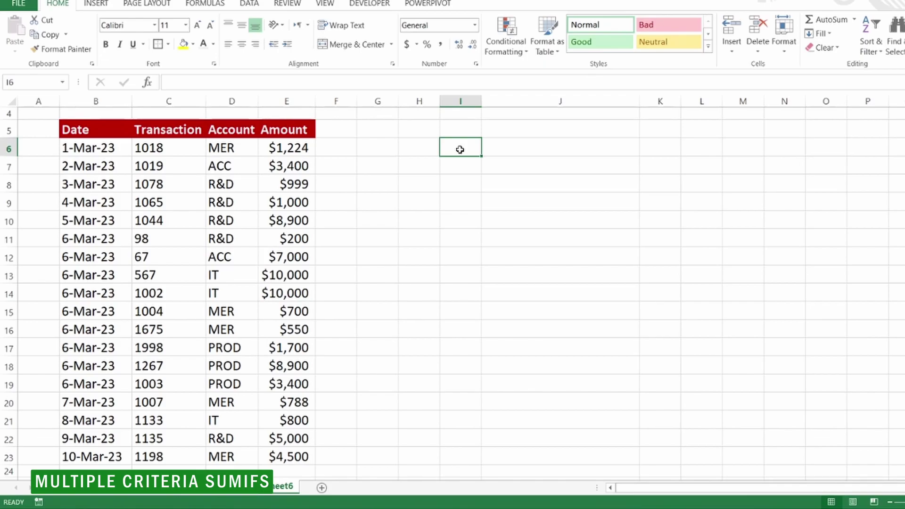
text(MER)
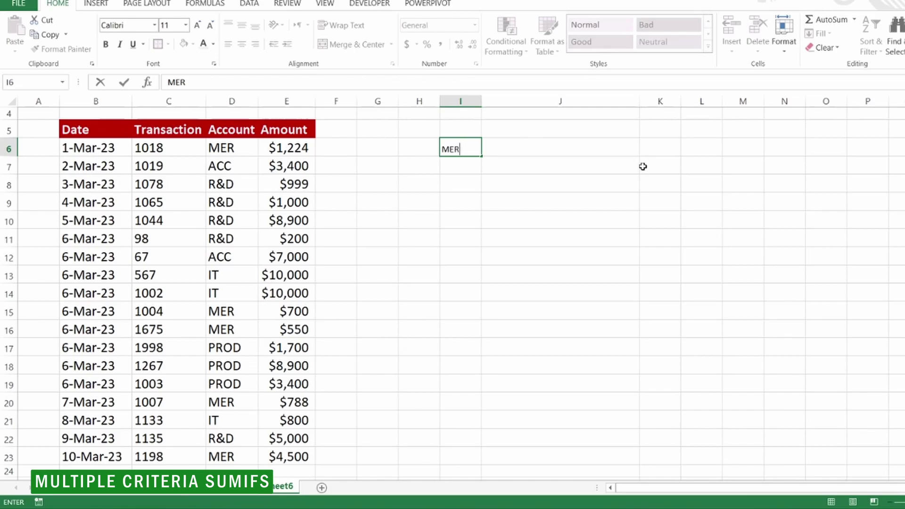
key(Return)
text(ACC)
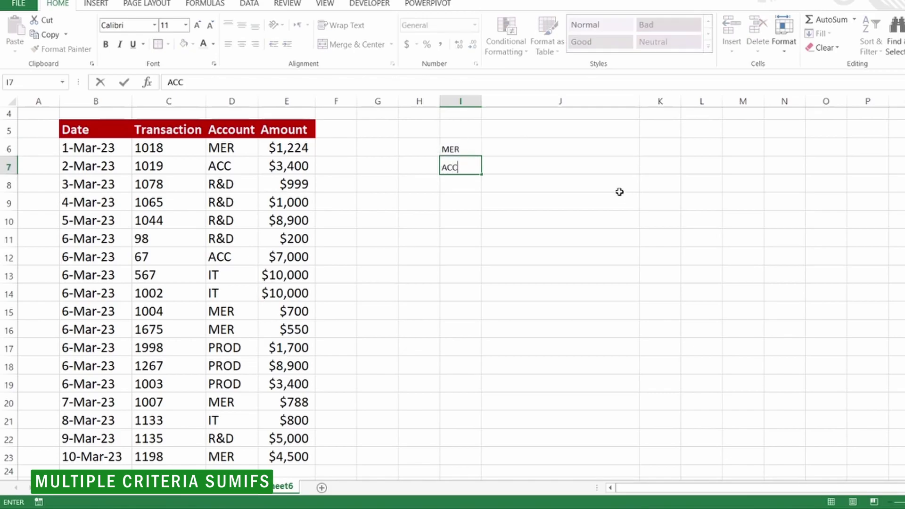
key(Return)
text(R)
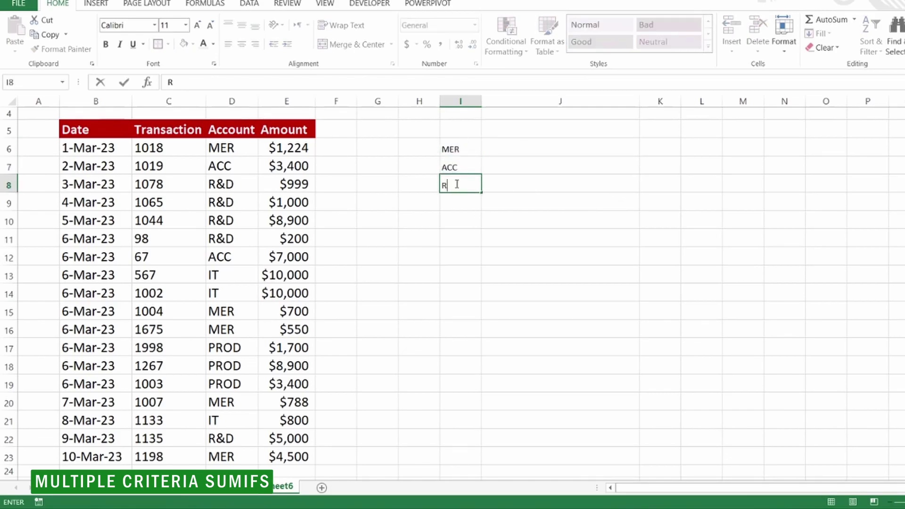
text(&D)
key(Return)
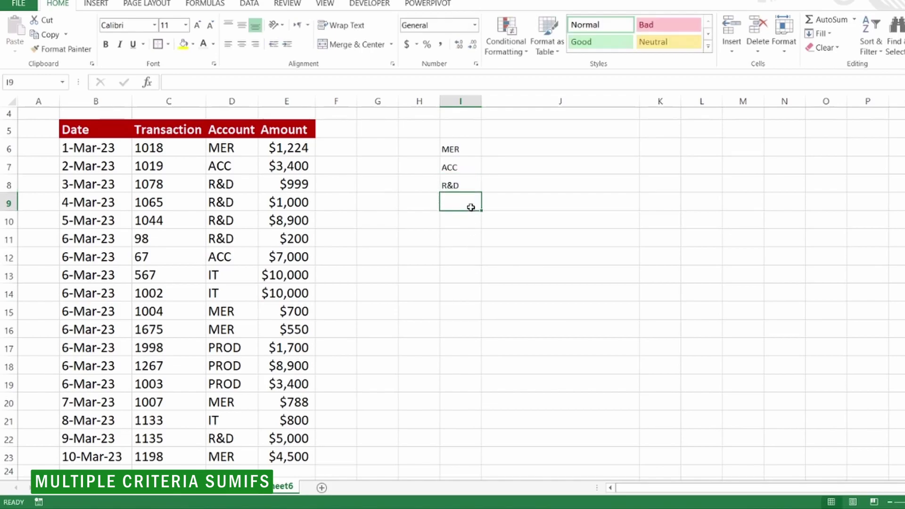
drag(445, 146, 449, 186)
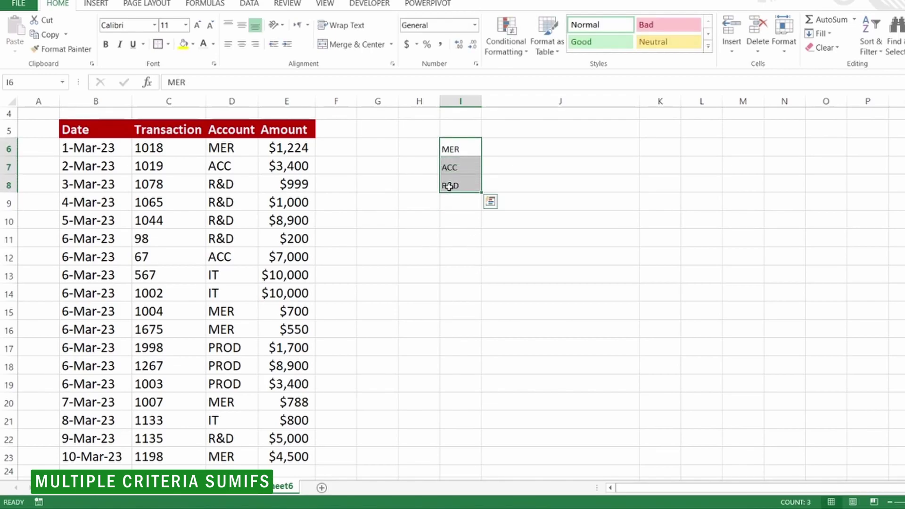
Enter a SUMIFS formula in J6 with sum range E6:E23, criteria range D6:D23 and criterion I6
click(498, 144)
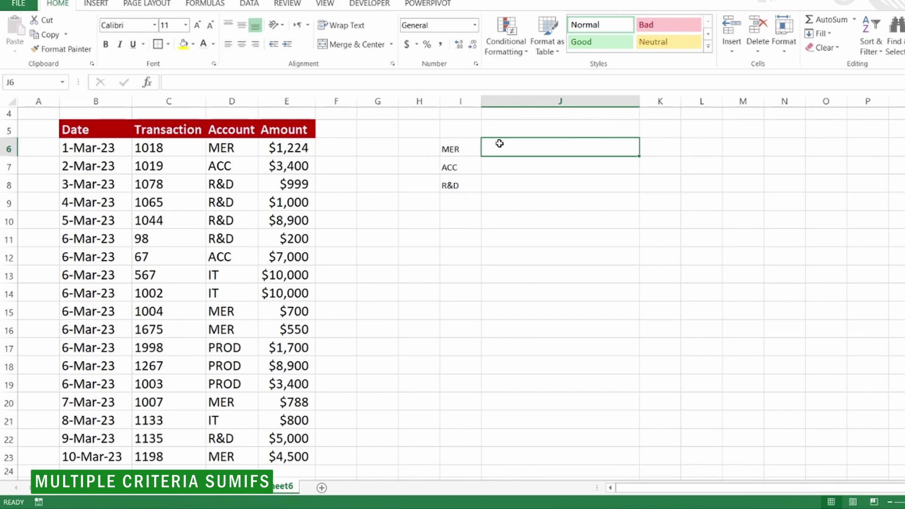
text(=)
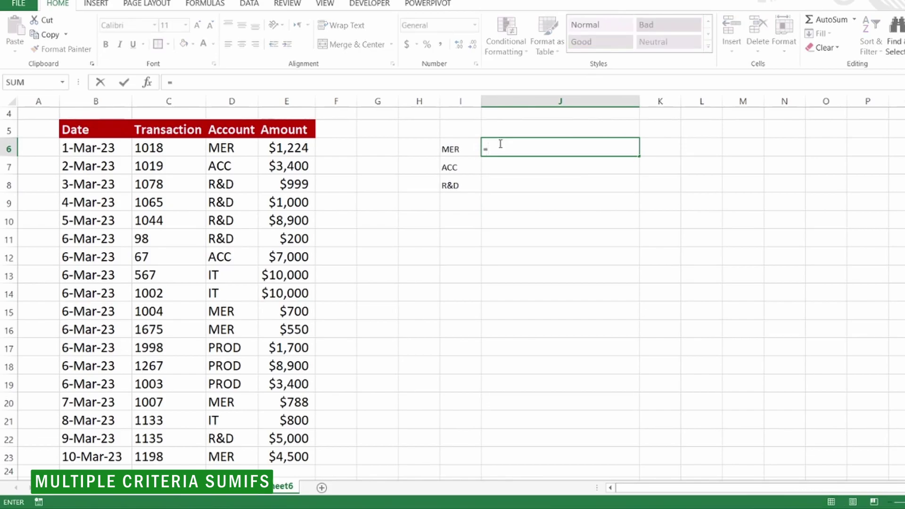
text(sumi)
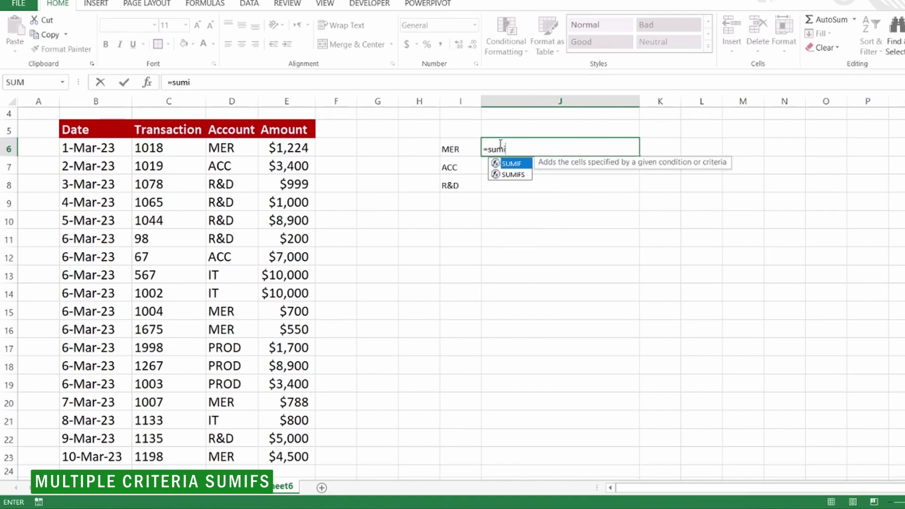
key(Down)
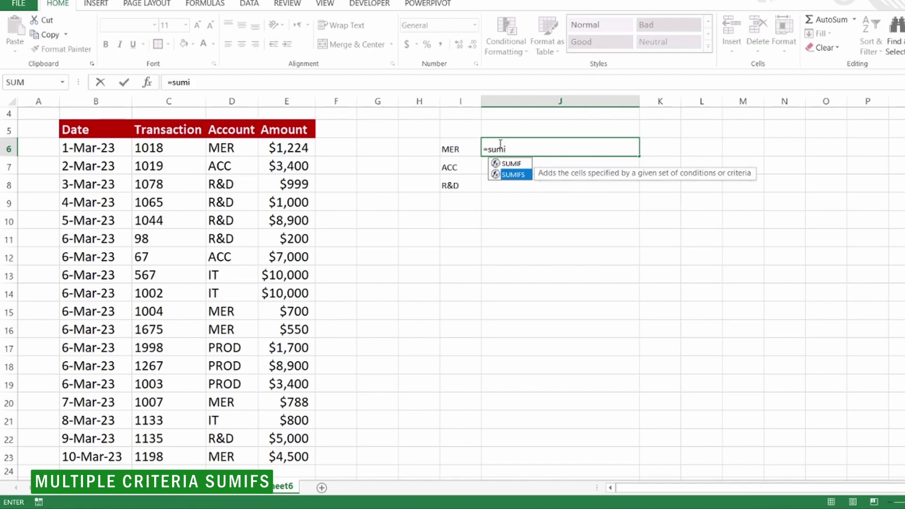
key(Tab)
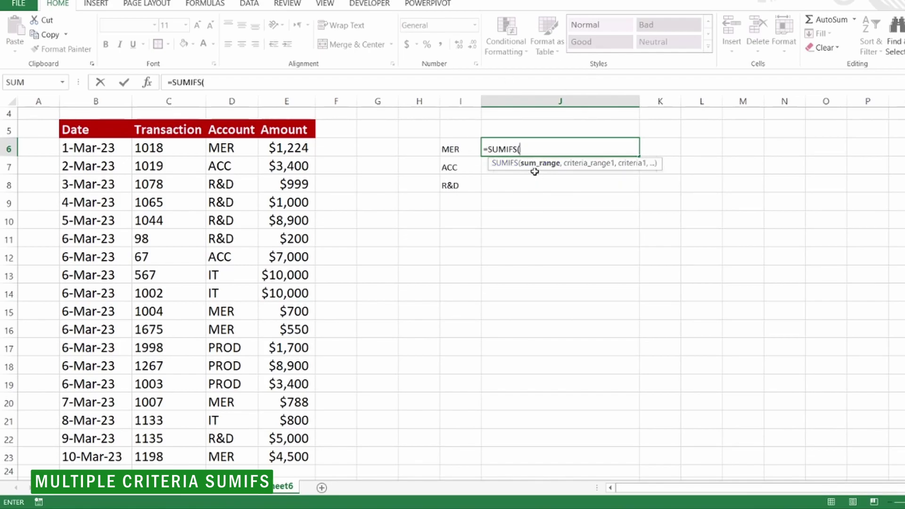
drag(294, 150, 273, 458)
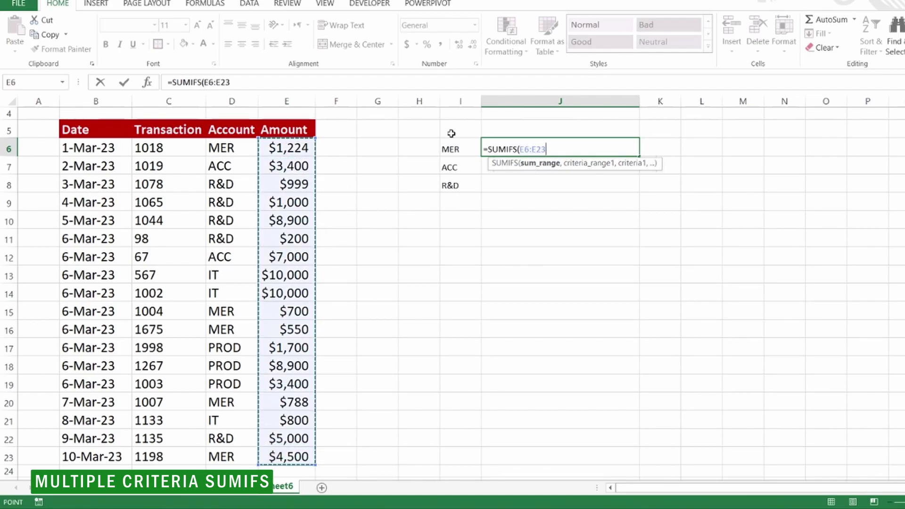
text(,)
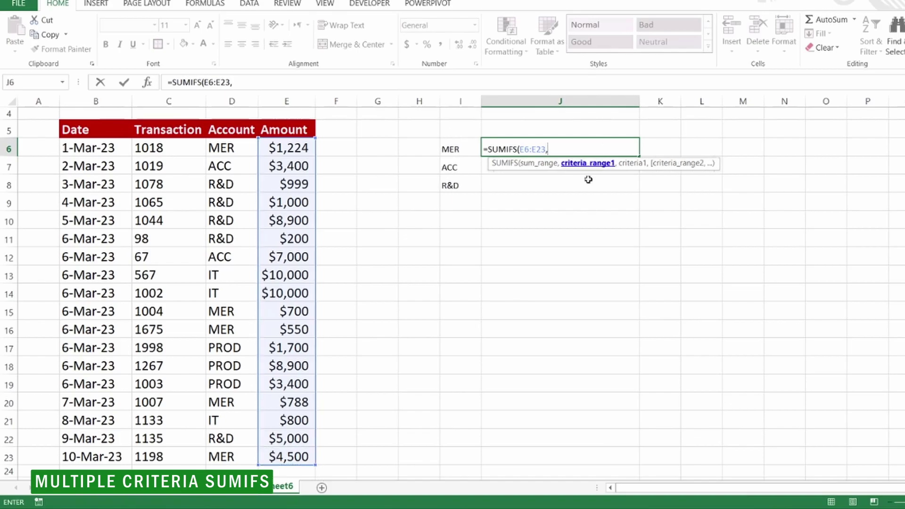
click(225, 148)
key(ctrl+shift+Down)
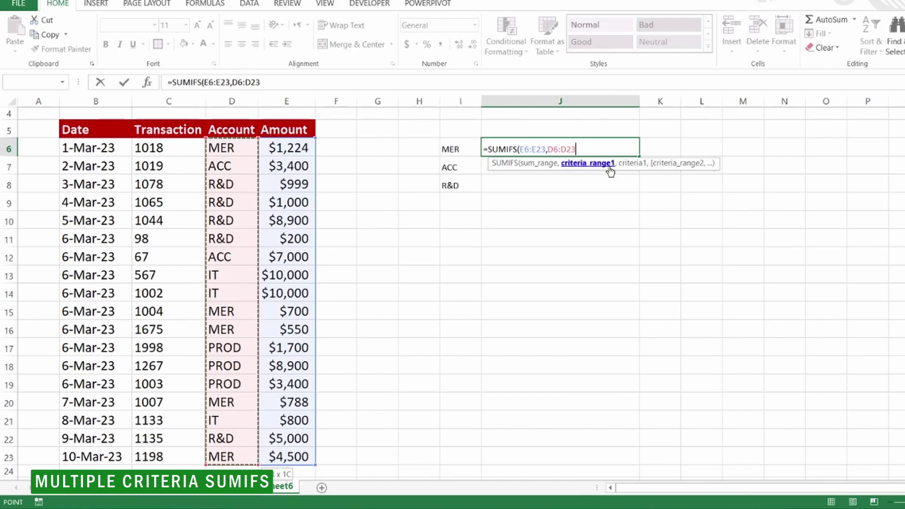
text(,)
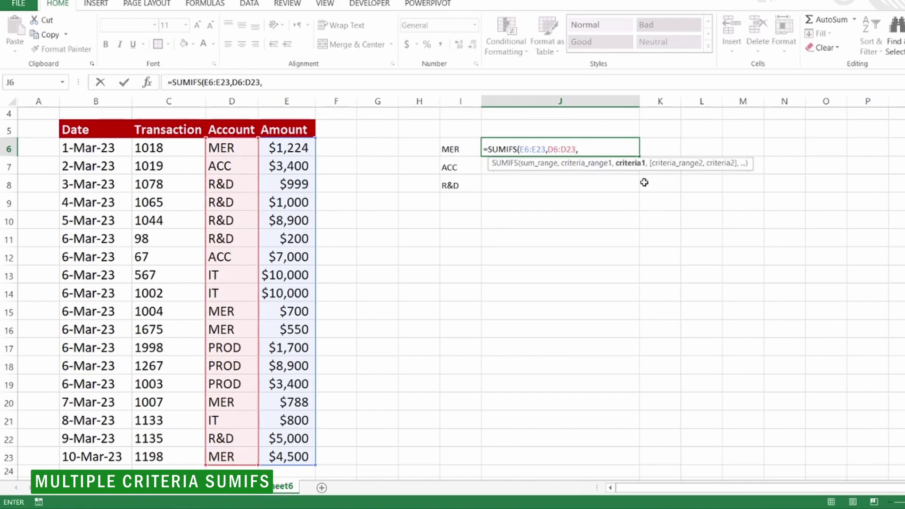
click(455, 150)
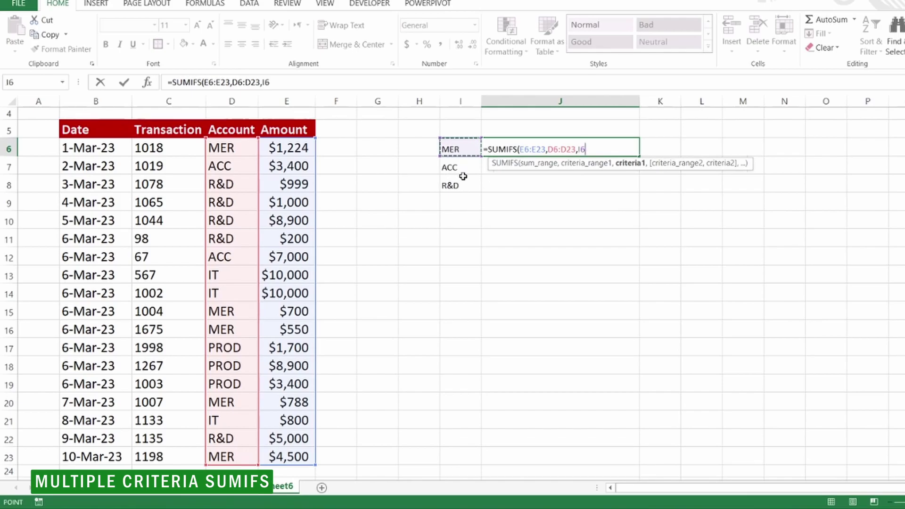
click(652, 169)
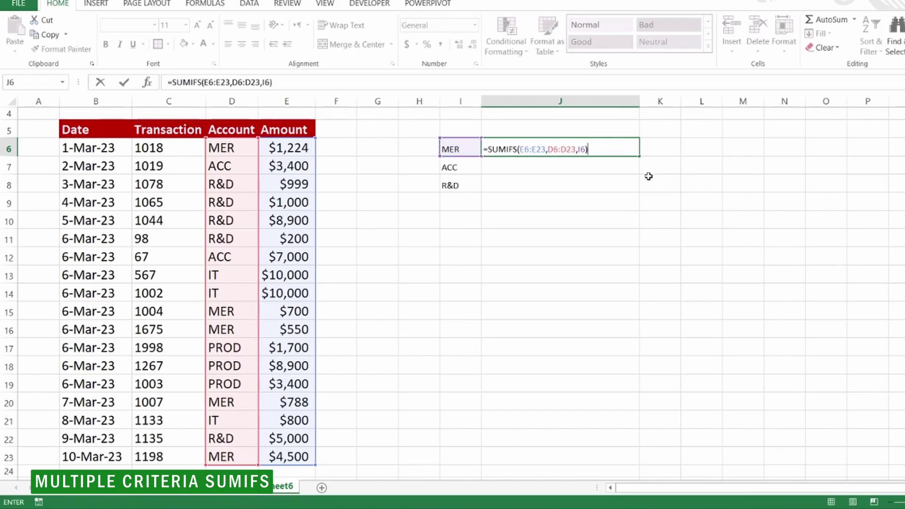
Make all references in the J6 formula absolute, giving =SUMIFS($E$6:$E$23,$D$6:$D$23,$I$6), and commit it
drag(585, 150, 518, 149)
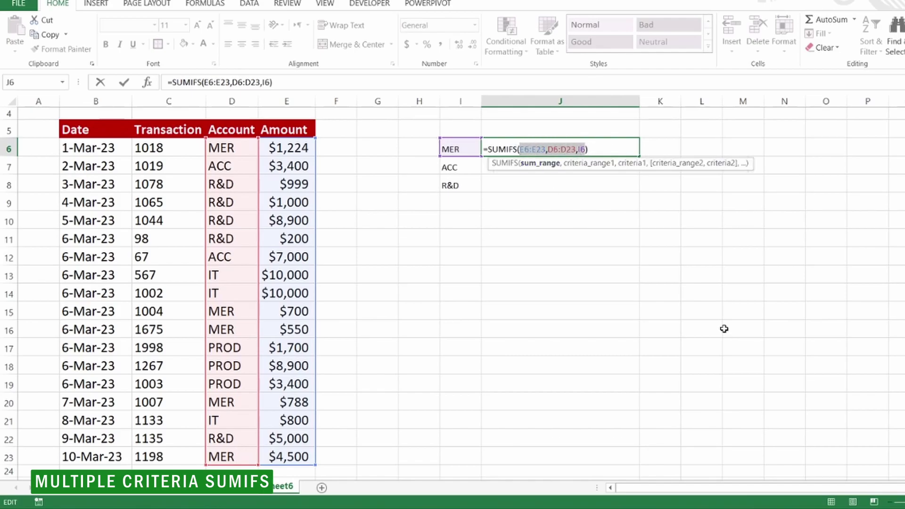
key(F4)
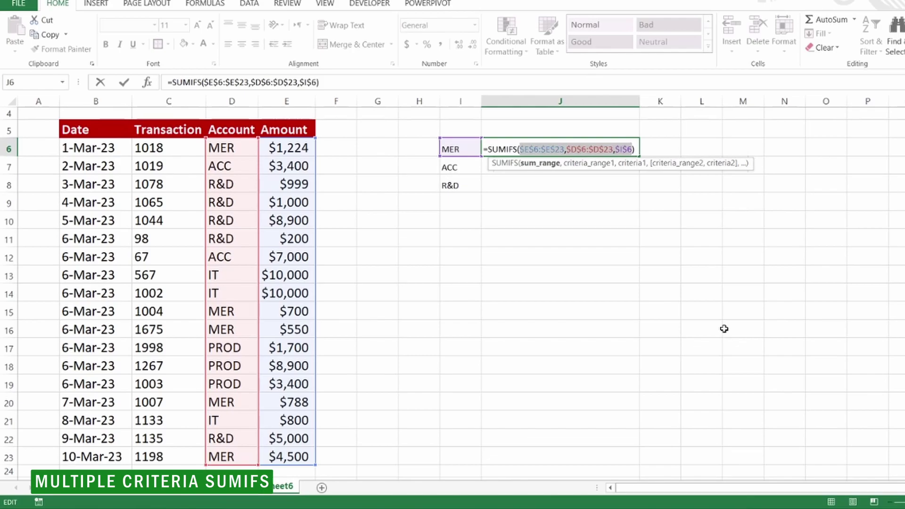
key(Return)
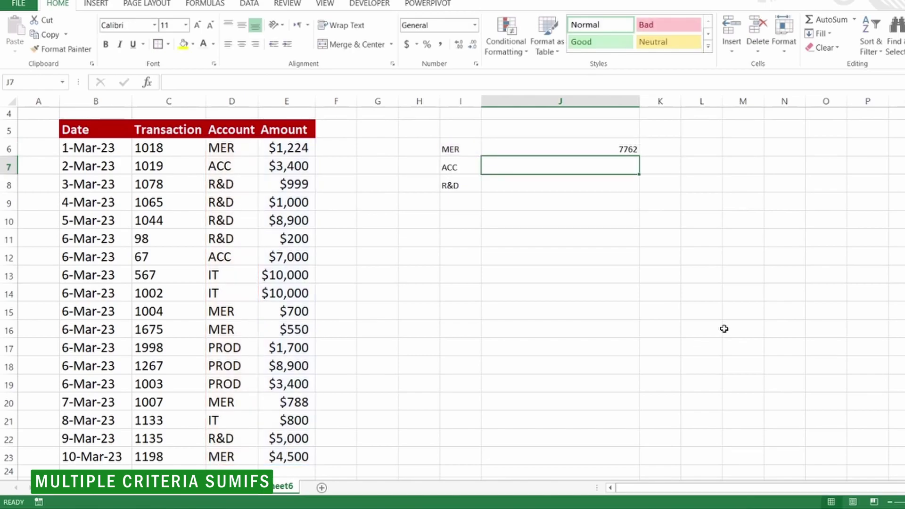
Apply the Accounting dollar number format to the MER total in J6
click(605, 148)
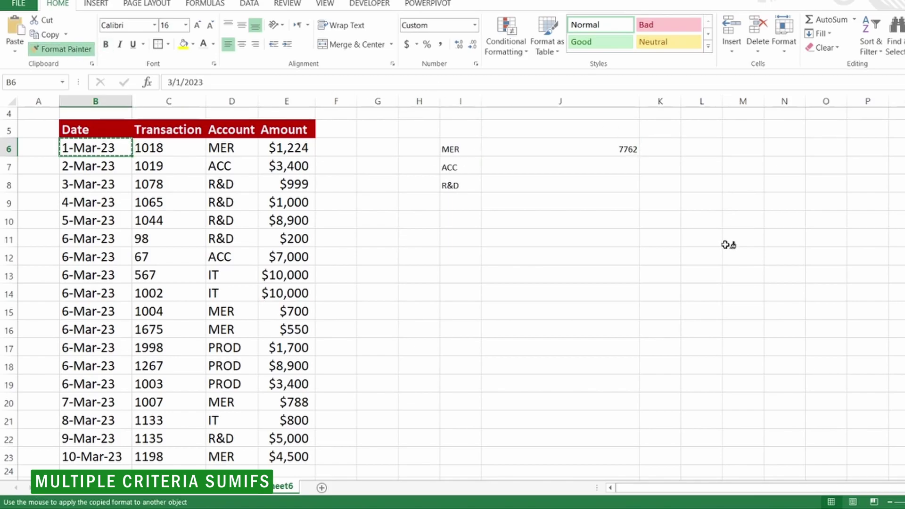
key(Escape)
click(658, 151)
click(585, 144)
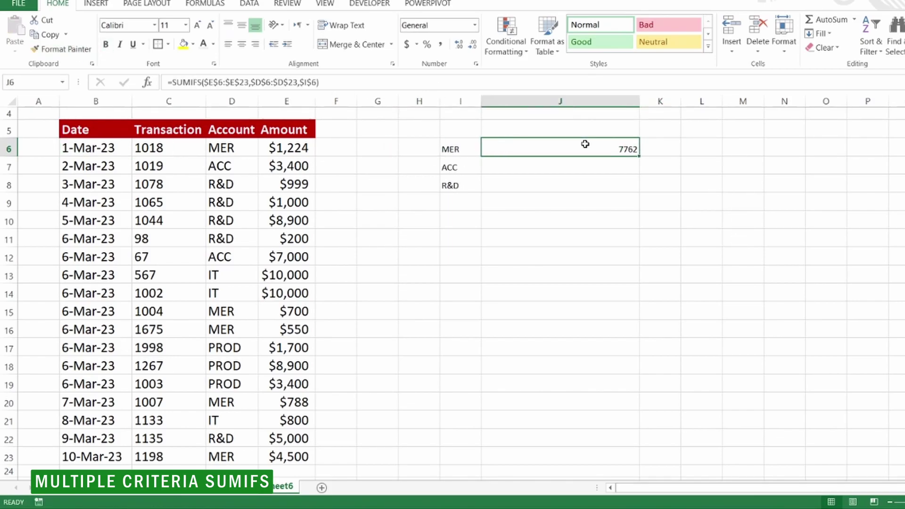
click(406, 45)
click(743, 220)
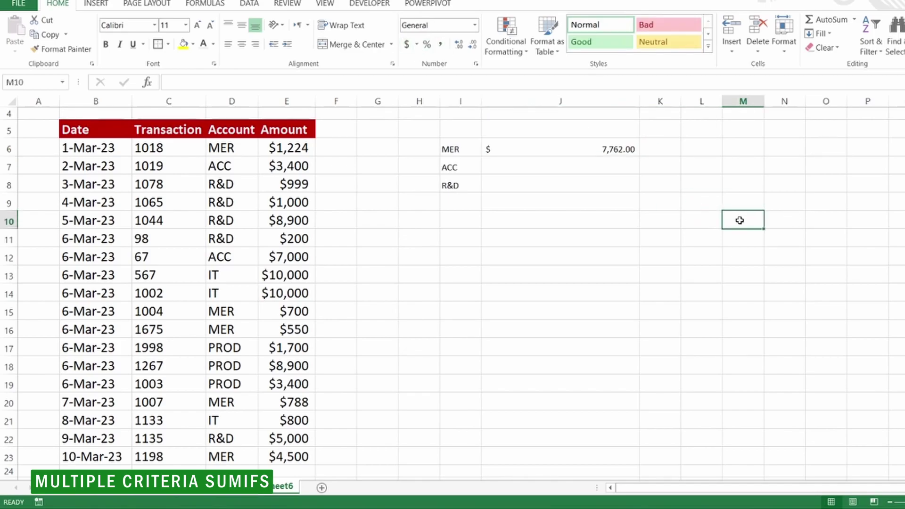
click(561, 142)
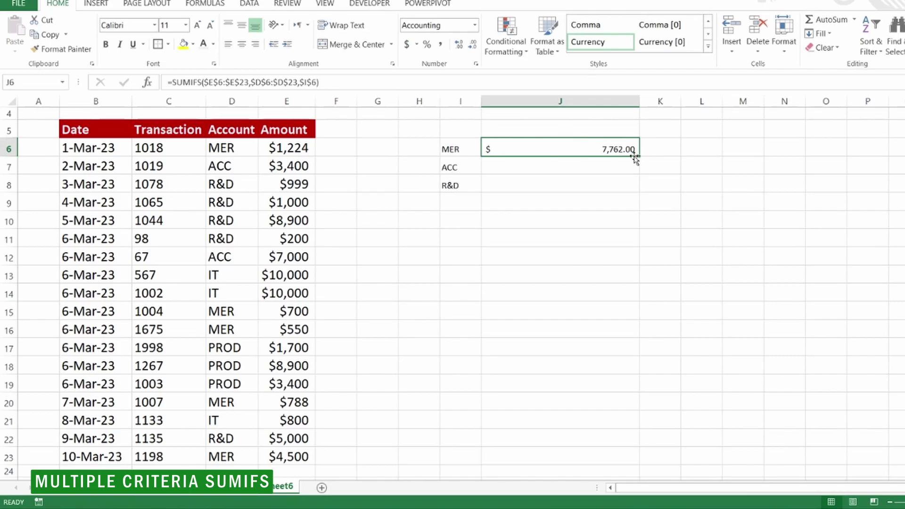
Add filters to the table's header row, from Date in B5 to Amount in E5
click(244, 136)
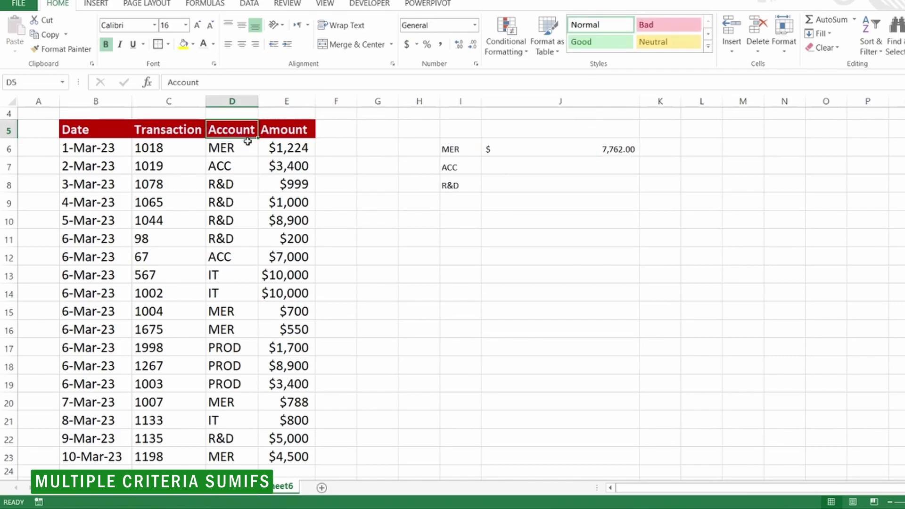
drag(70, 137, 282, 132)
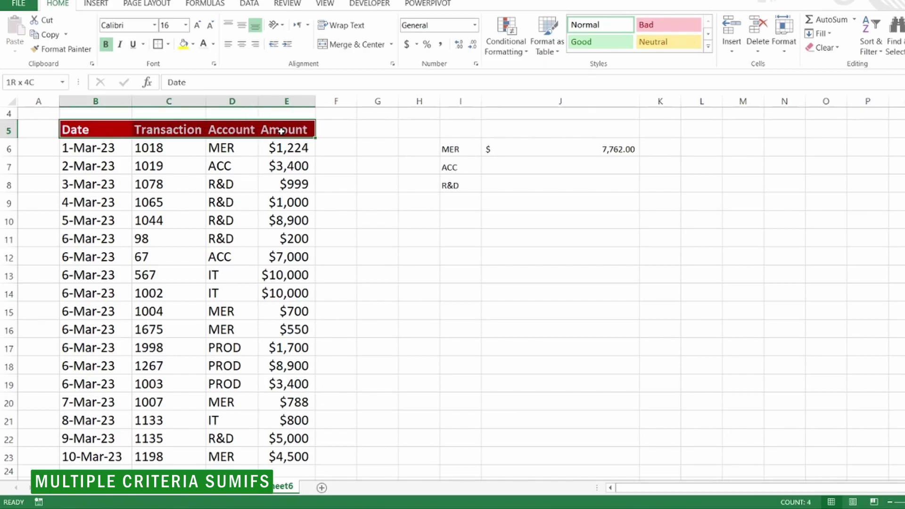
click(869, 45)
click(885, 114)
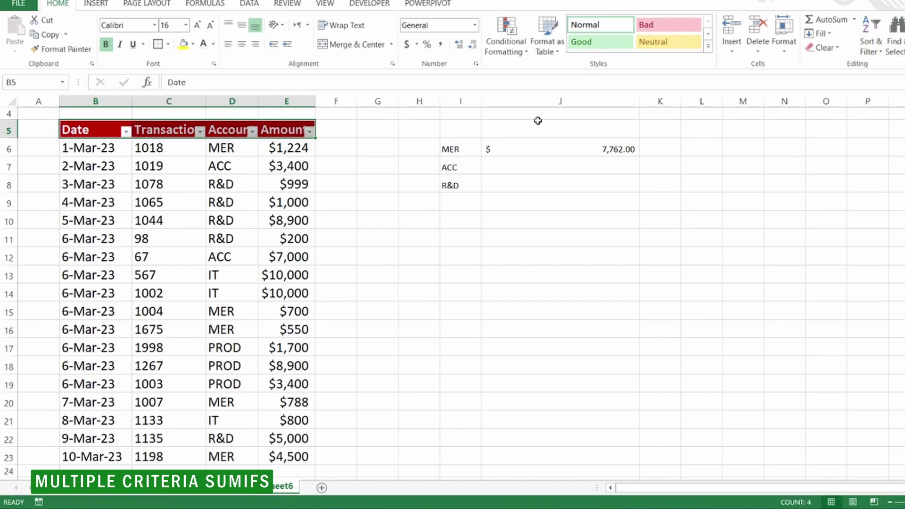
Filter the Account column to MER only and select the visible amounts to check their sum against J6
click(253, 131)
click(120, 257)
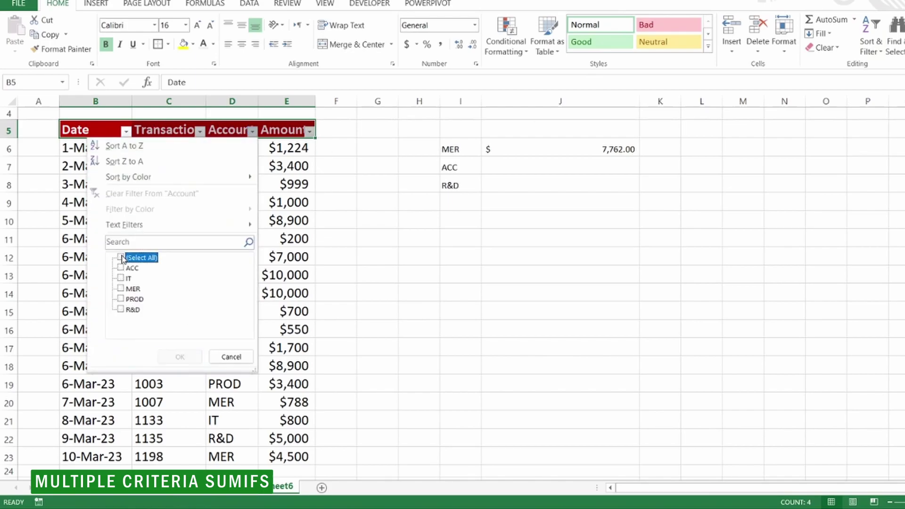
click(121, 289)
click(188, 356)
drag(308, 150, 302, 221)
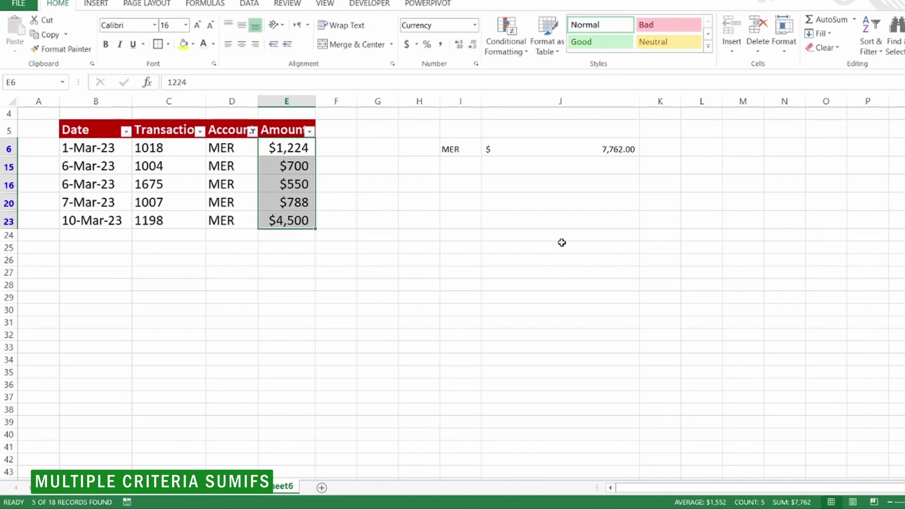
Restore all accounts in the Account column filter
click(253, 131)
click(141, 259)
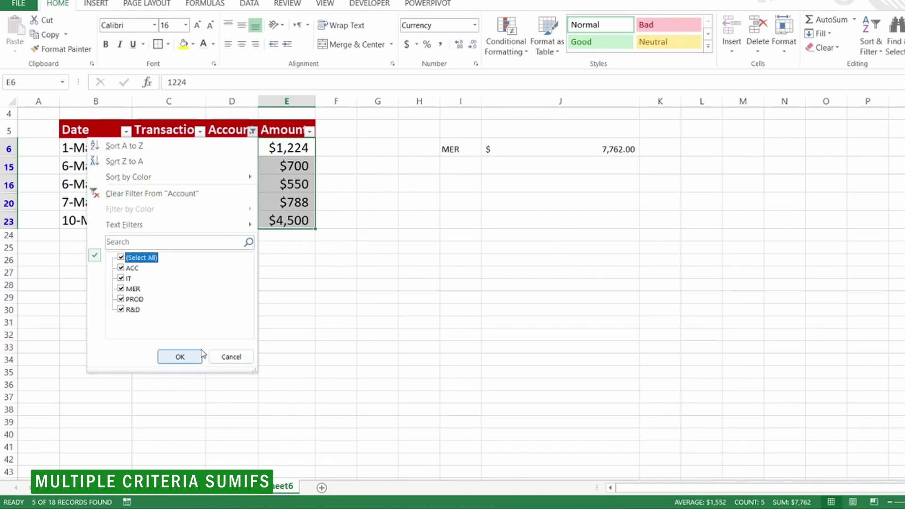
click(181, 359)
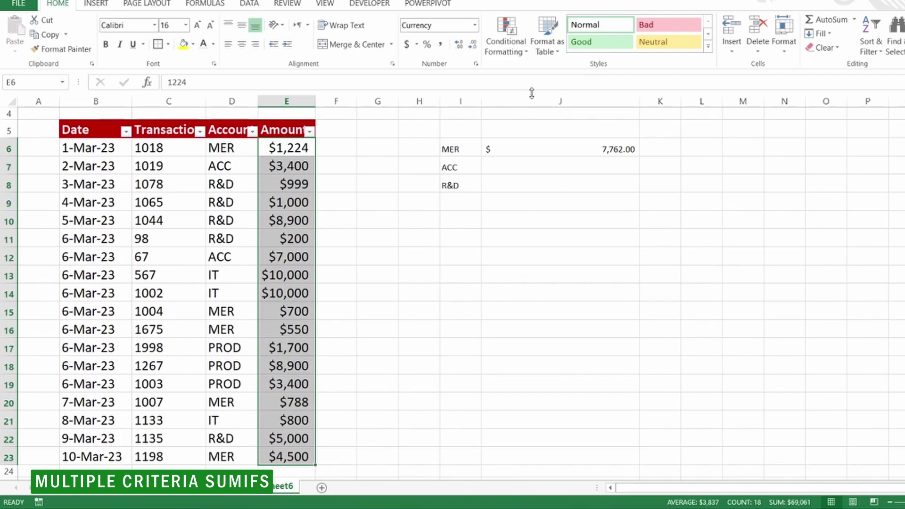
Copy the MER SUMIFS formula from J6 down to J8 for the ACC and R&D rows
click(559, 151)
drag(639, 157, 635, 196)
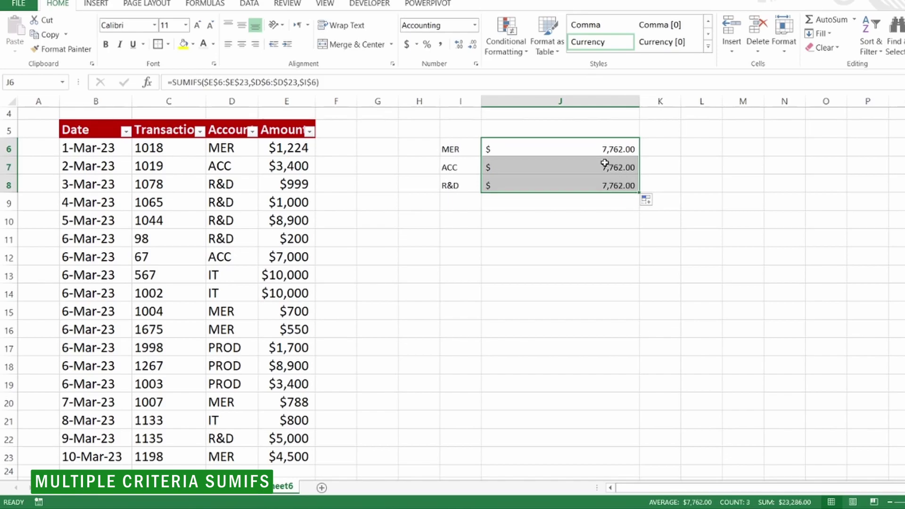
Change the criterion in the ACC row's SUMIFS formula in J7 to the absolute reference $I$7
click(605, 166)
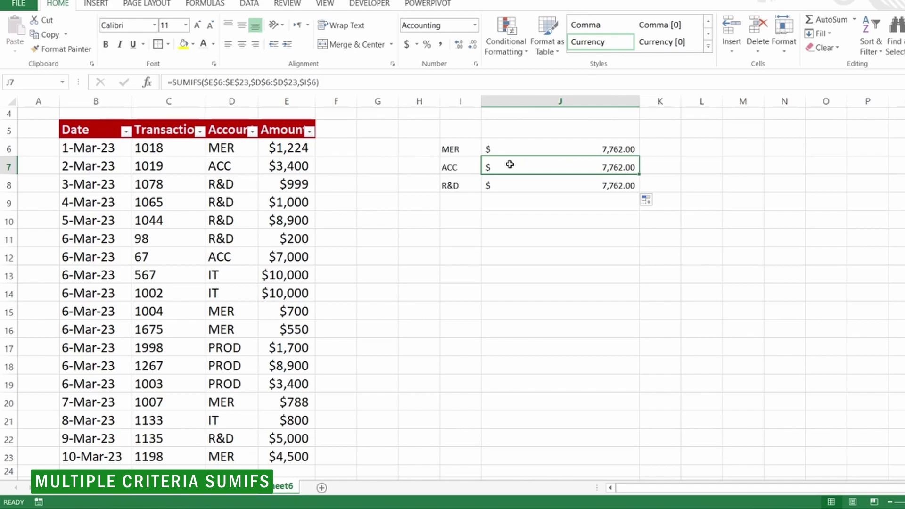
double_click(535, 169)
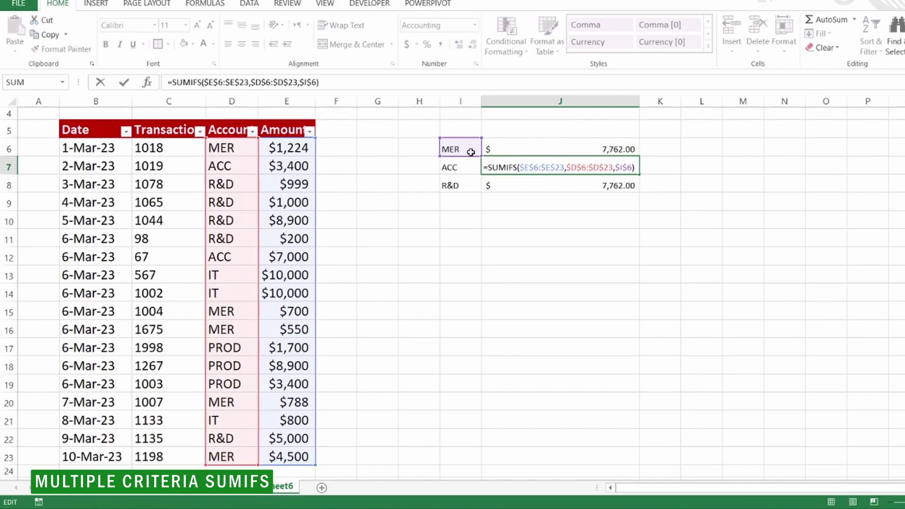
drag(632, 169, 615, 168)
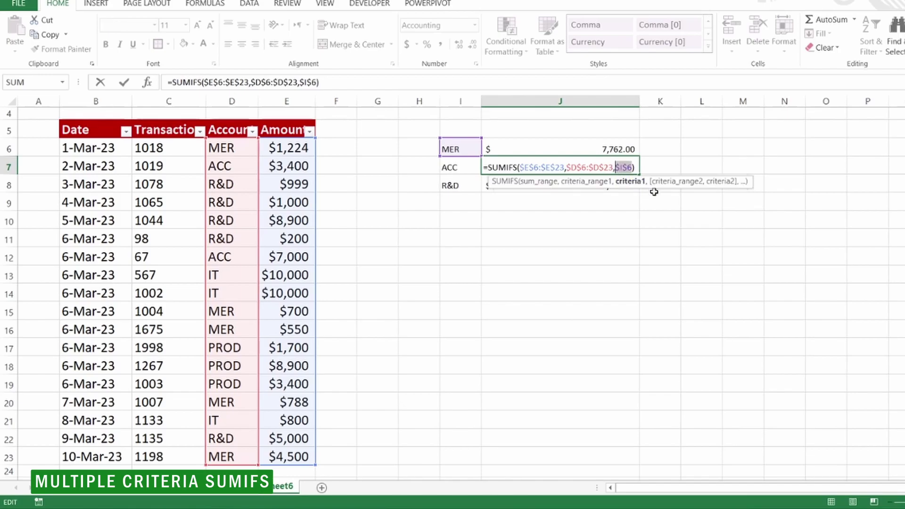
key(Delete)
click(459, 166)
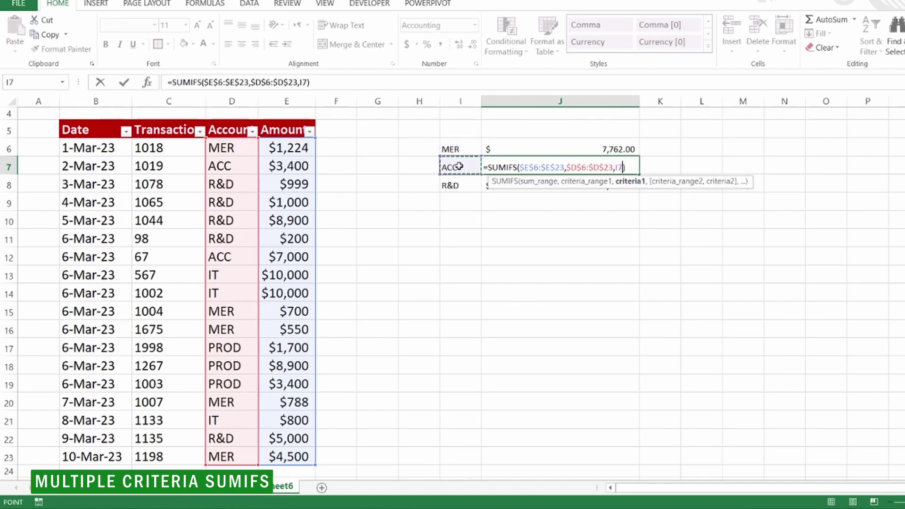
double_click(621, 167)
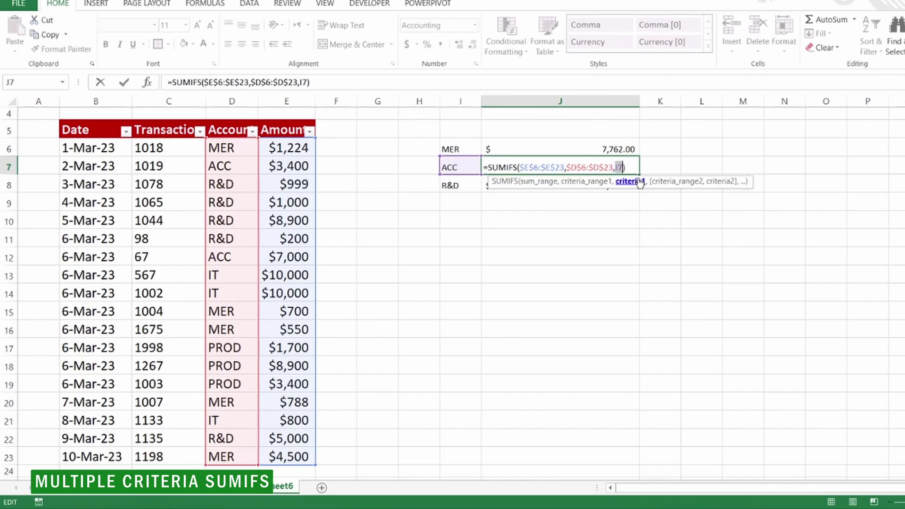
key(F4)
key(Return)
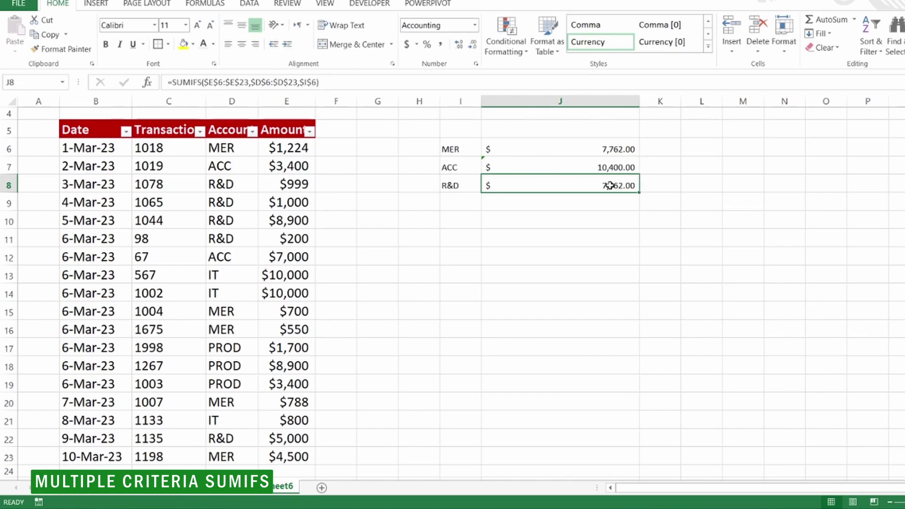
Change the criterion in the R&D row's SUMIFS formula in J8 to the absolute reference $I$8
click(571, 183)
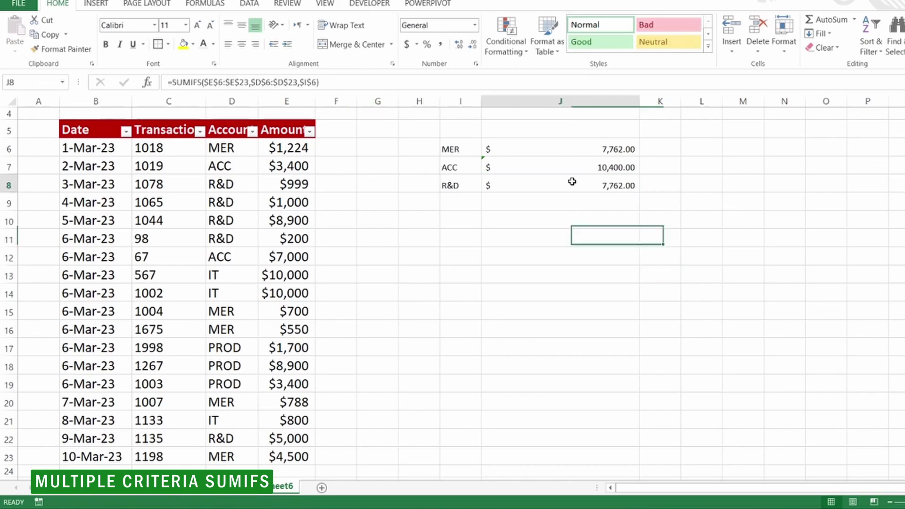
double_click(571, 183)
drag(632, 184, 614, 184)
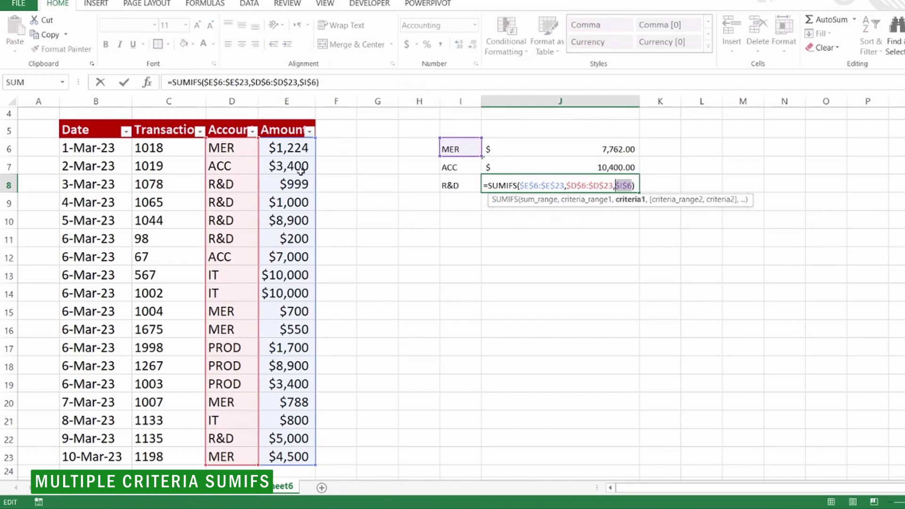
click(471, 186)
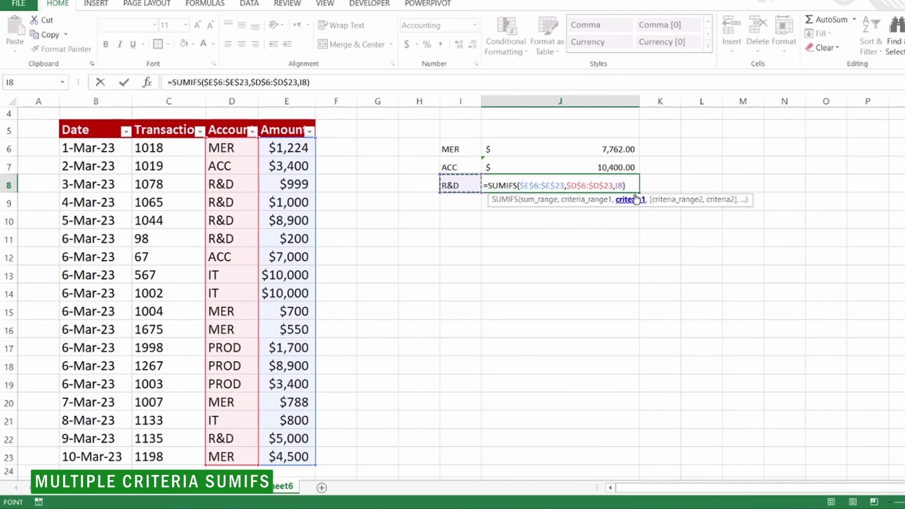
key(Return)
click(770, 221)
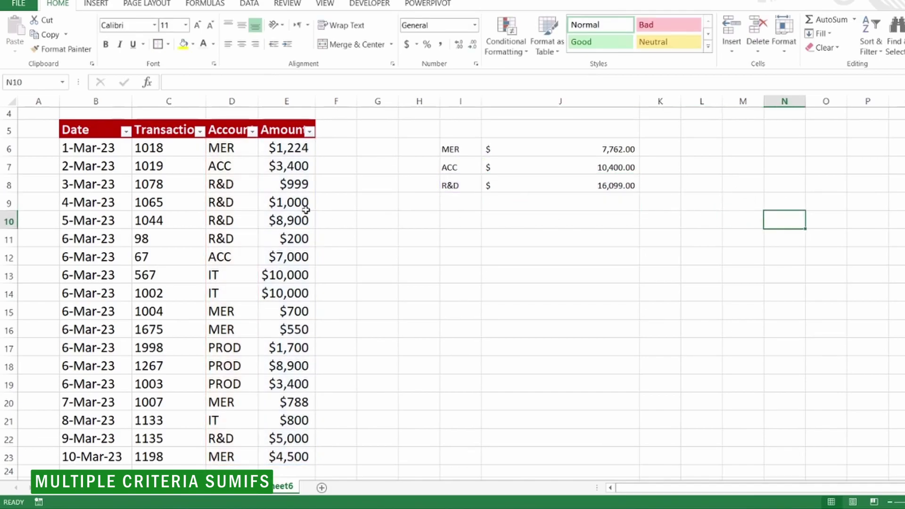
Filter the Account column to ACC only and select the visible amounts to check their sum against J7
click(252, 130)
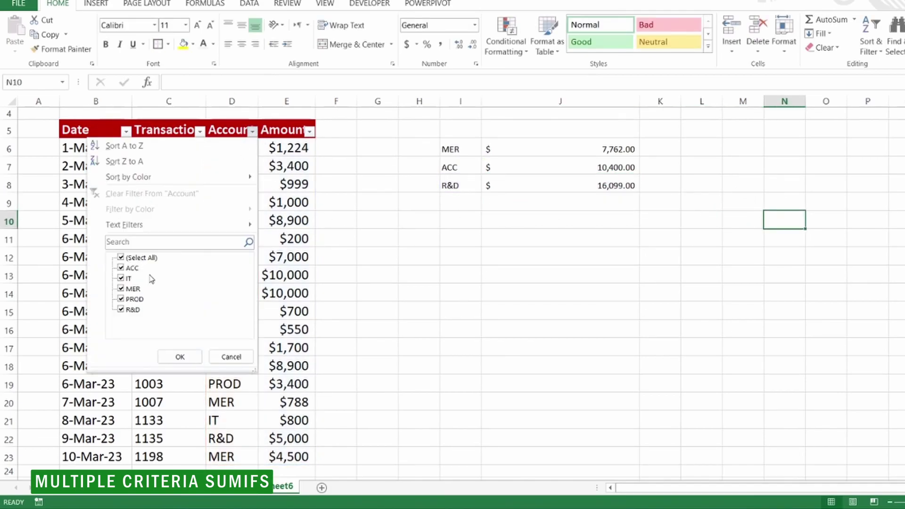
click(121, 258)
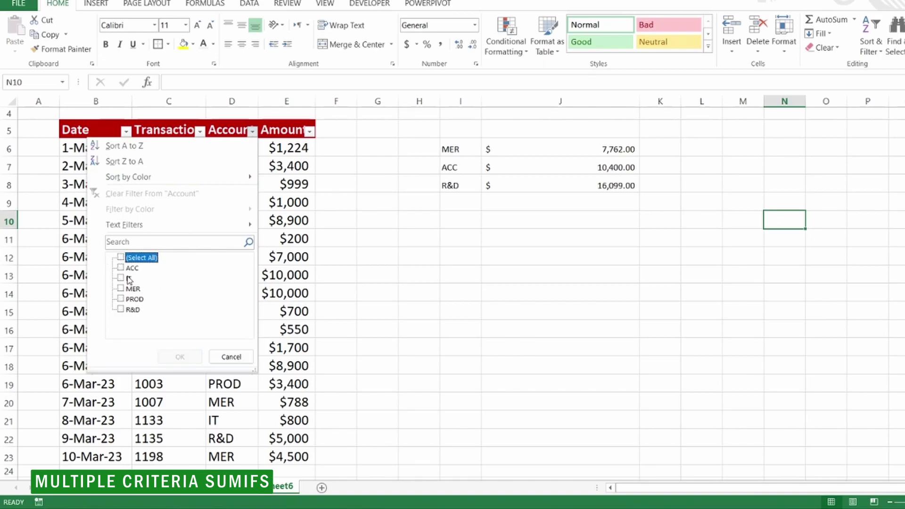
click(121, 267)
click(179, 356)
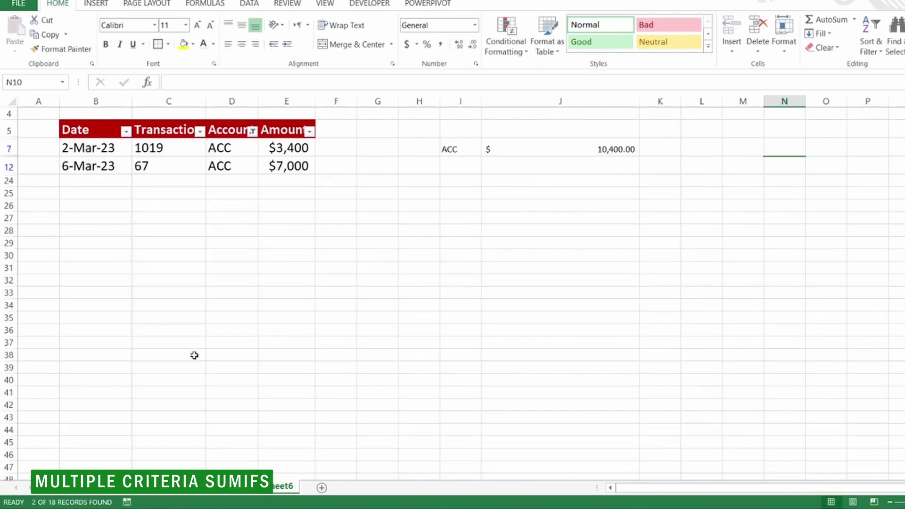
click(292, 148)
drag(293, 147, 290, 166)
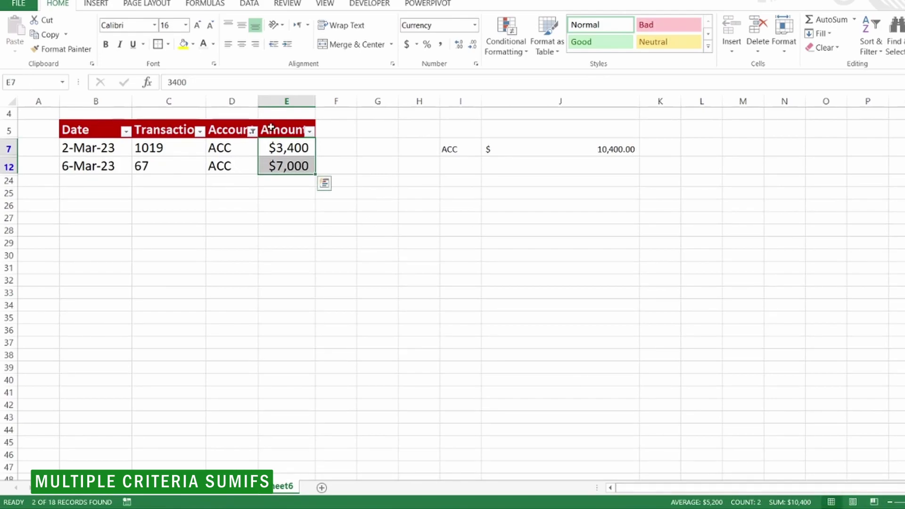
Switch the Account filter to R&D only and select the visible amounts to check their sum against J8
click(250, 131)
click(124, 268)
click(121, 311)
click(179, 357)
drag(286, 148, 284, 222)
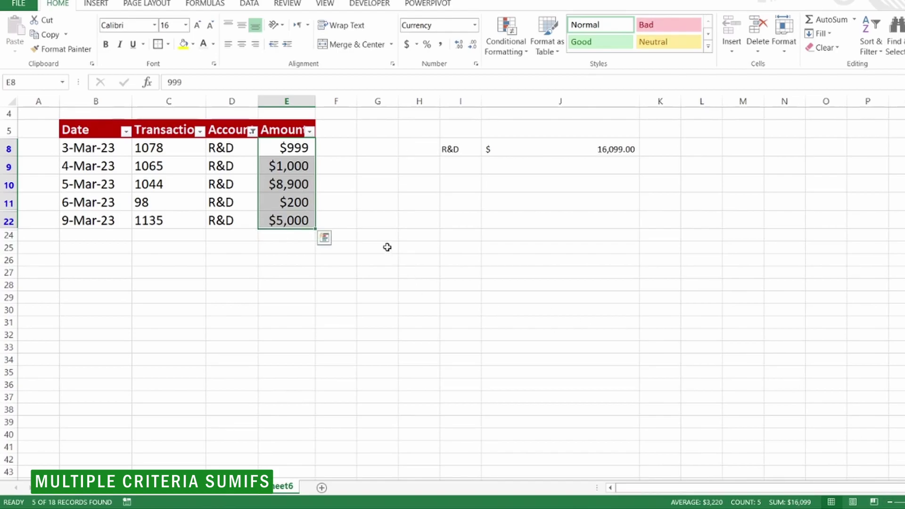
Show all accounts again in the Account column filter
click(251, 129)
click(121, 256)
click(179, 356)
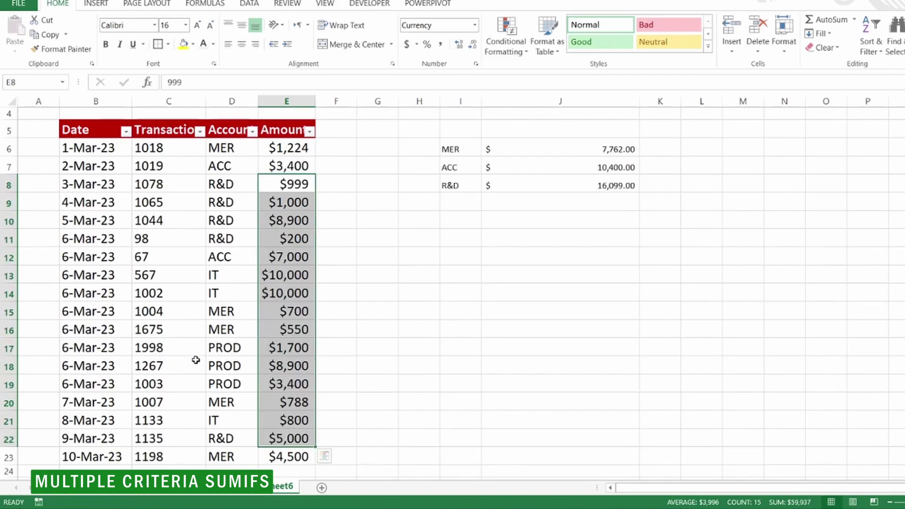
Enlarge the font of the summary range I5:J11 to 14 and fill the range with yellow
drag(450, 135, 608, 229)
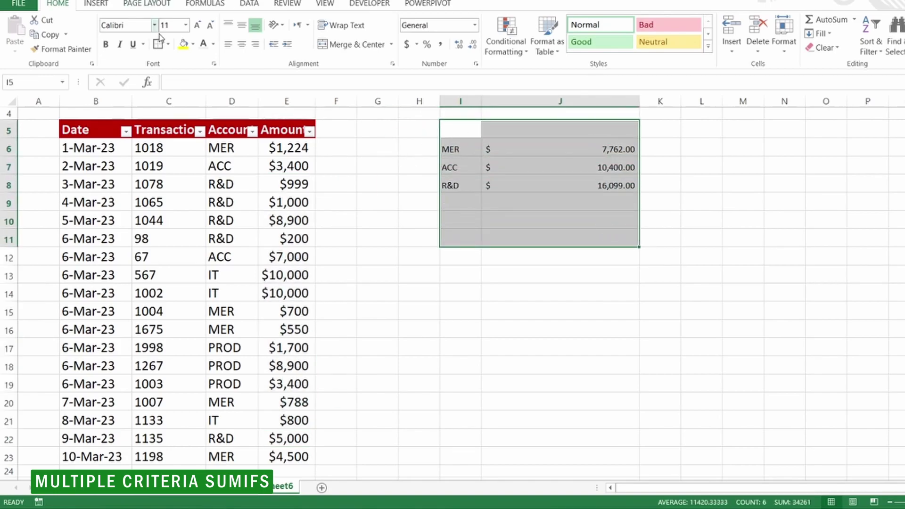
click(199, 26)
click(198, 26)
click(198, 26)
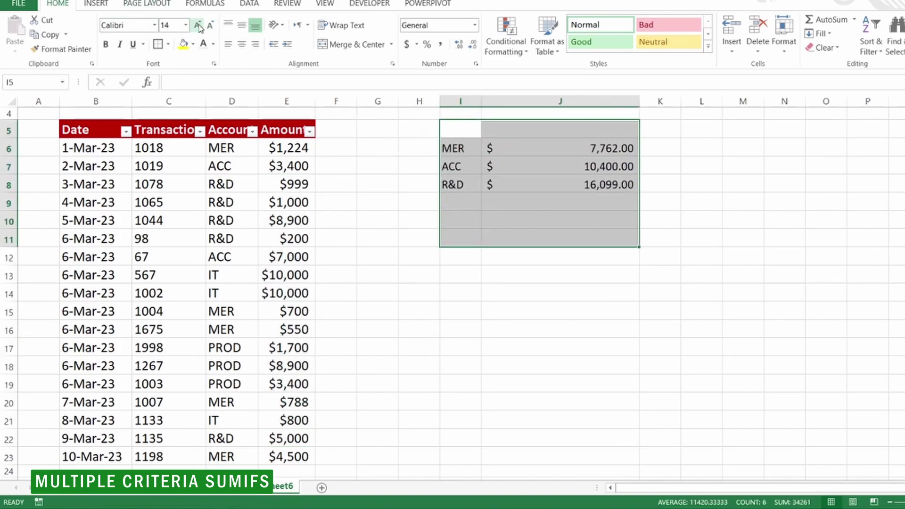
click(183, 46)
click(854, 257)
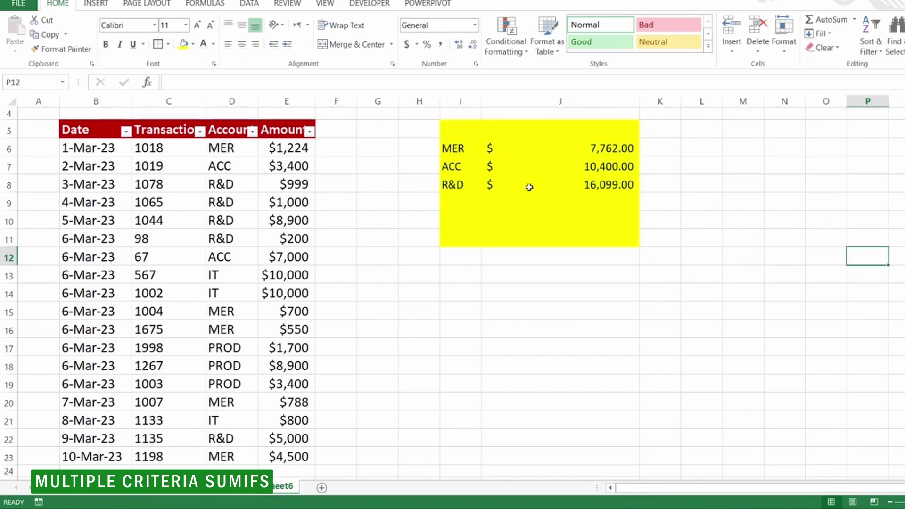
Insert a blank column between the account names in column I and their totals, and widen it slightly
click(530, 142)
right_click(513, 100)
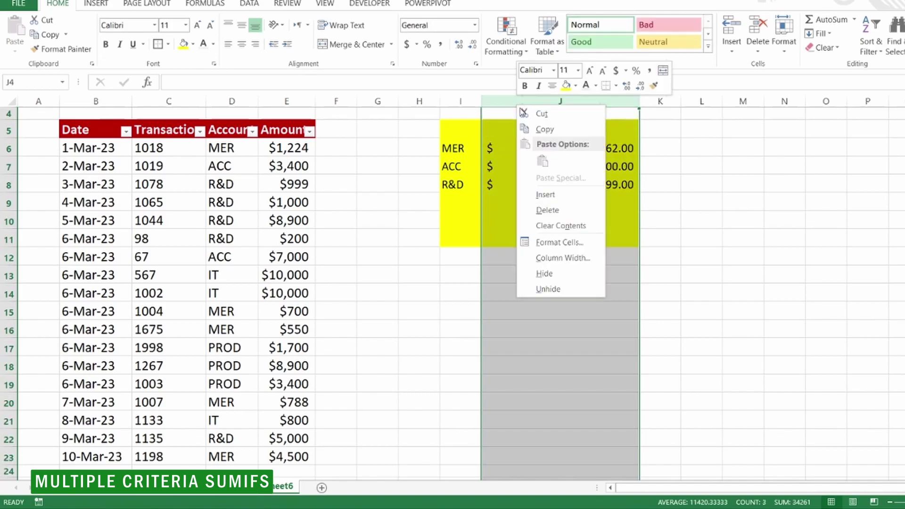
click(545, 194)
click(713, 261)
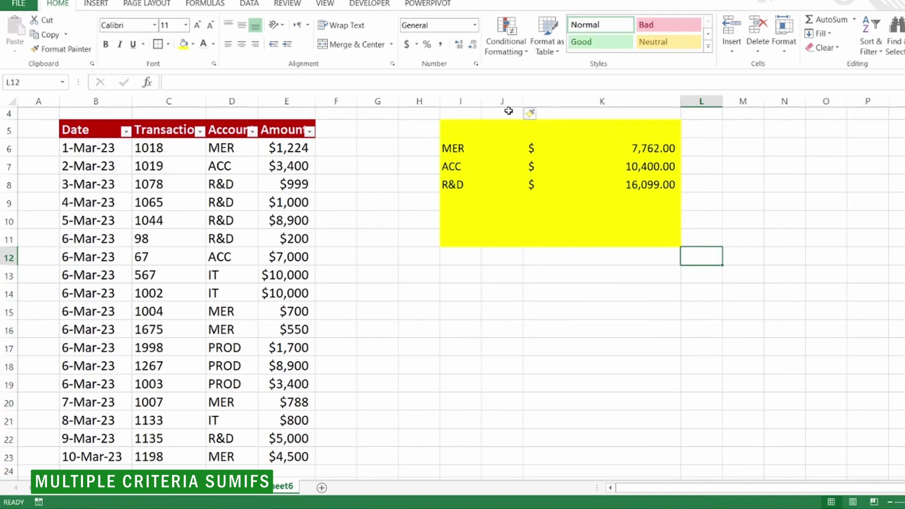
drag(522, 101, 545, 102)
Examine the ranges and criterion used by the ACC SUMIFS formula in K7
drag(652, 148, 650, 175)
click(650, 175)
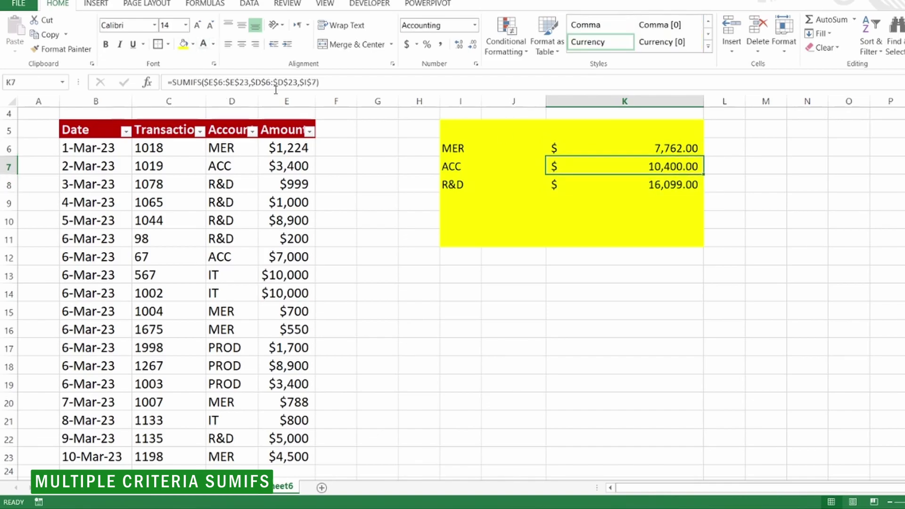
click(264, 82)
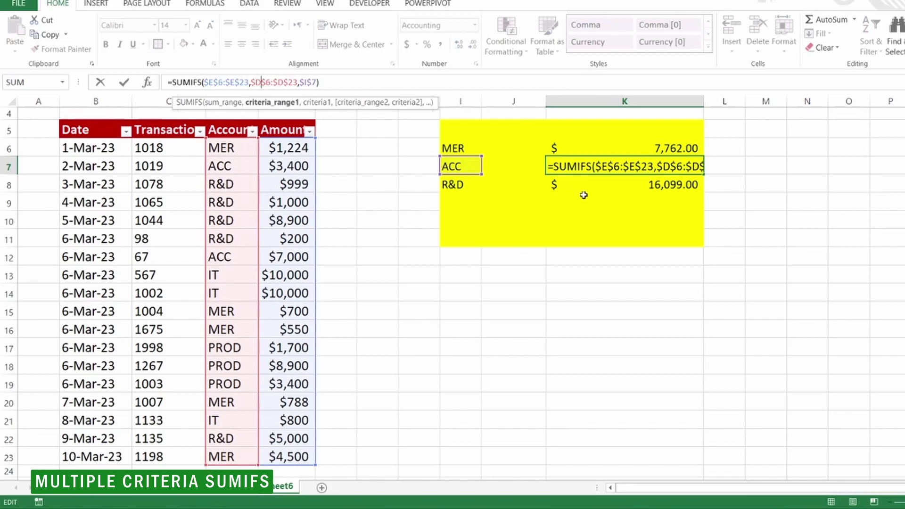
key(Escape)
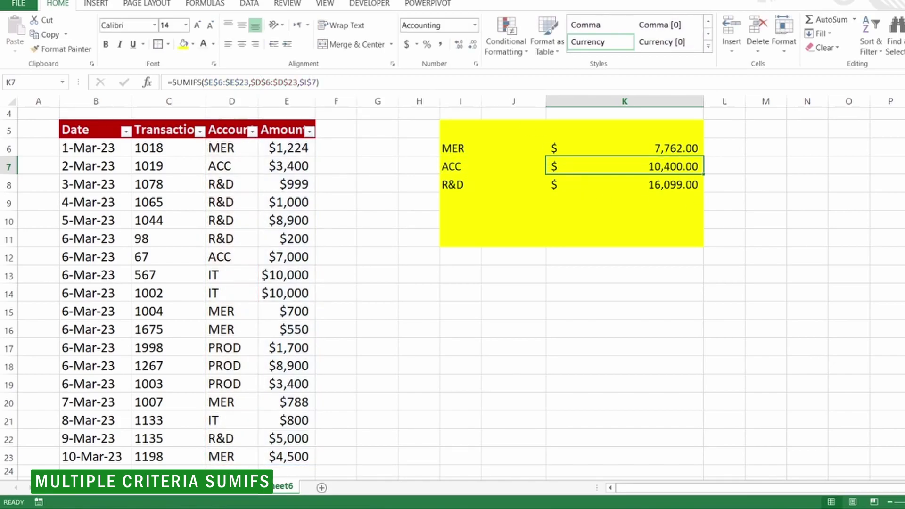
Enter the date criterion >5-Mar-23 in J8, beside the R&D account name
click(523, 147)
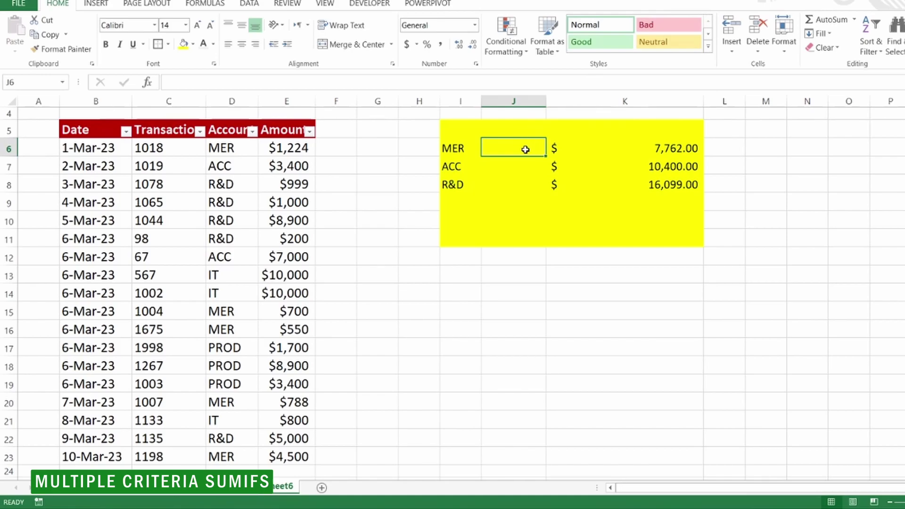
click(506, 183)
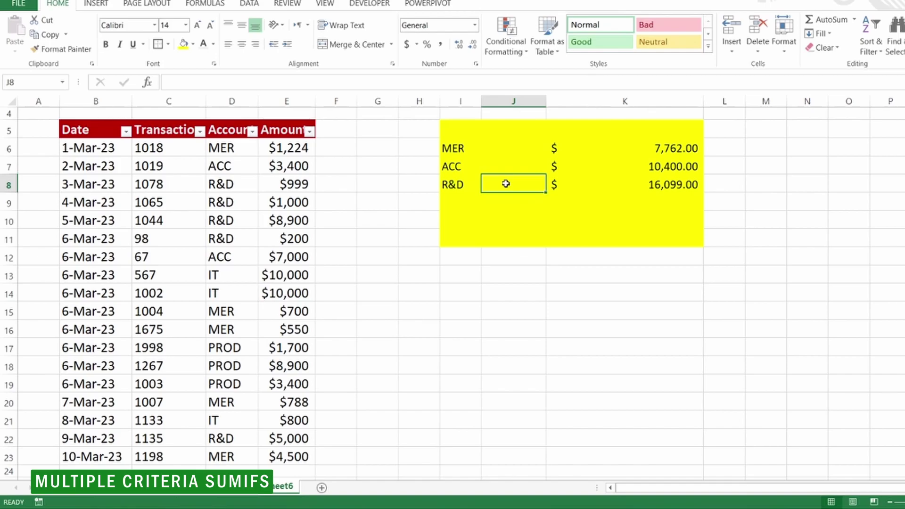
text(>)
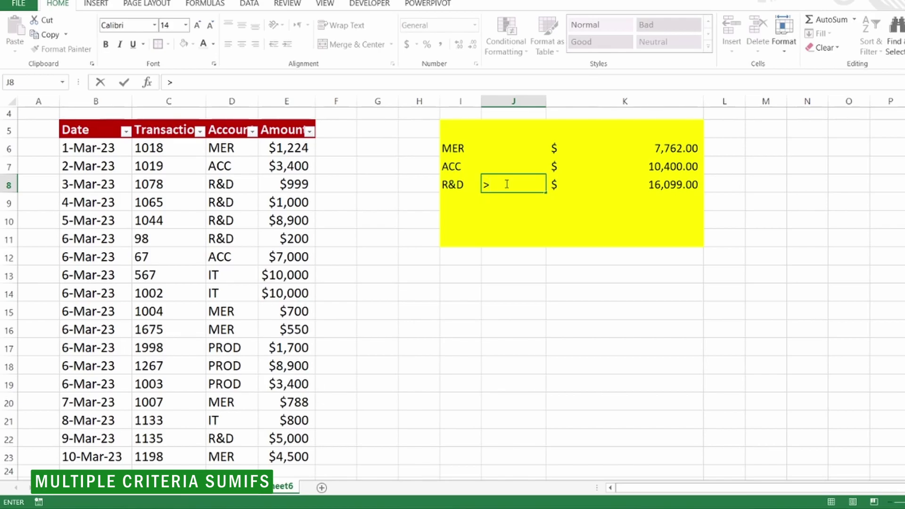
text(5-Mar-23)
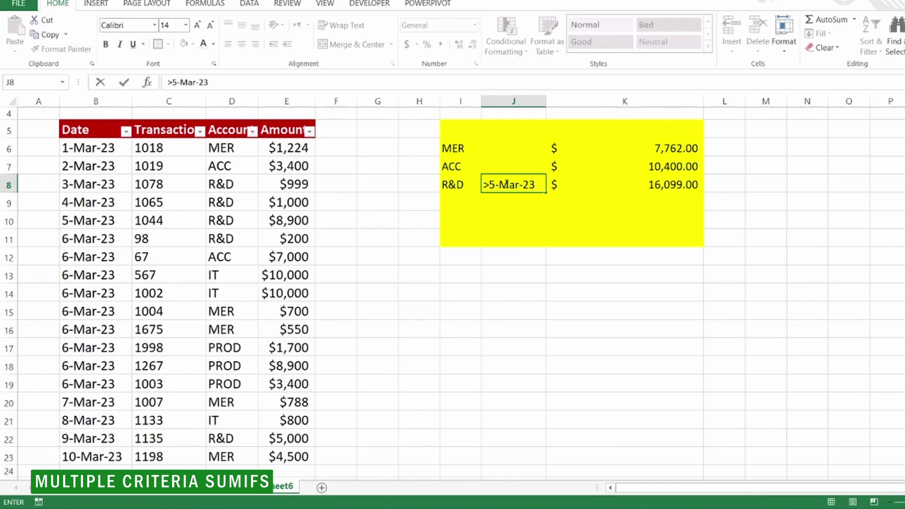
key(Return)
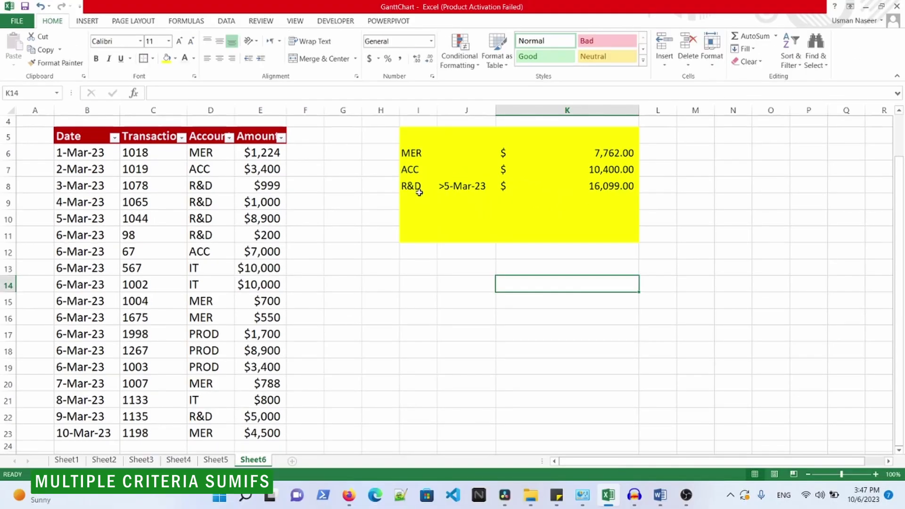
Extend the R&D SUMIFS formula in K8 with the absolute date range $B$6:$B$23 and the date criterion in J8
click(450, 187)
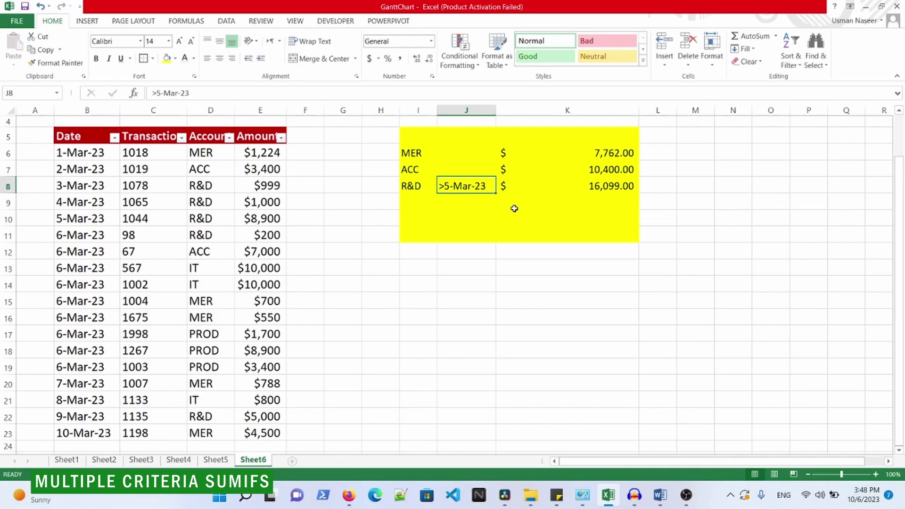
click(563, 188)
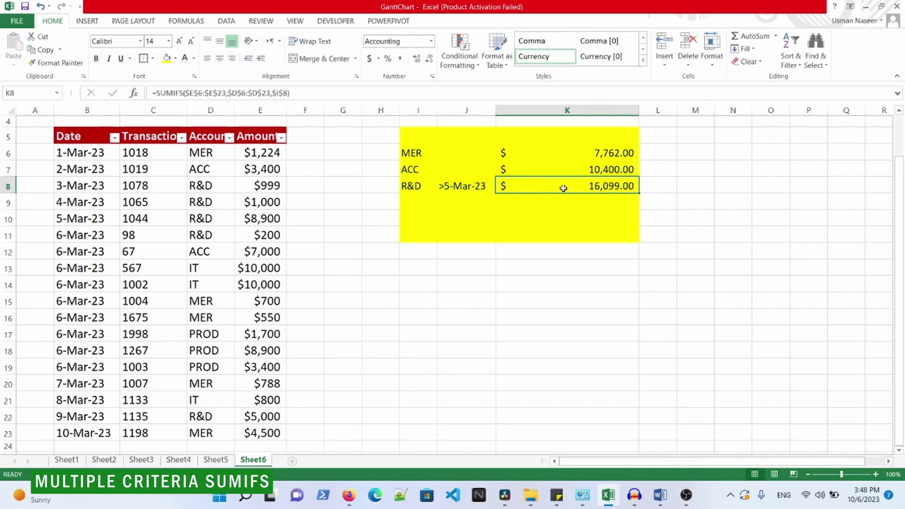
double_click(563, 188)
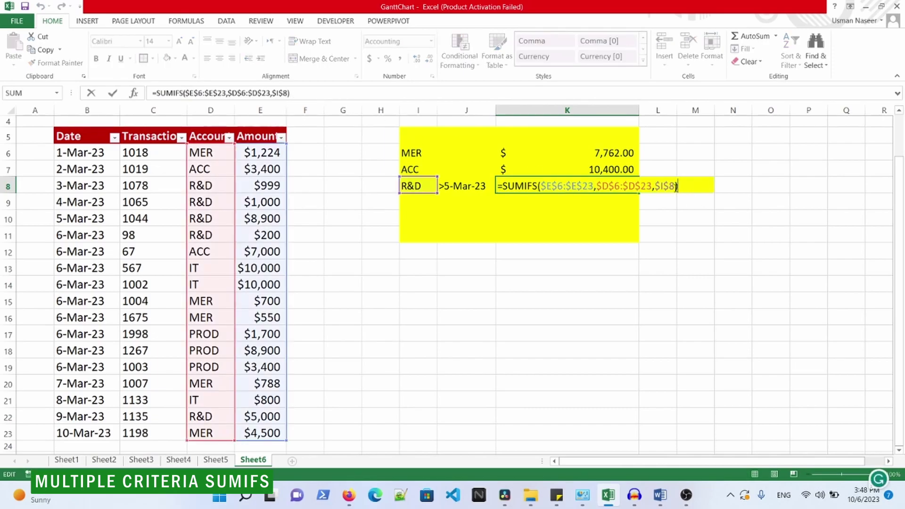
click(677, 186)
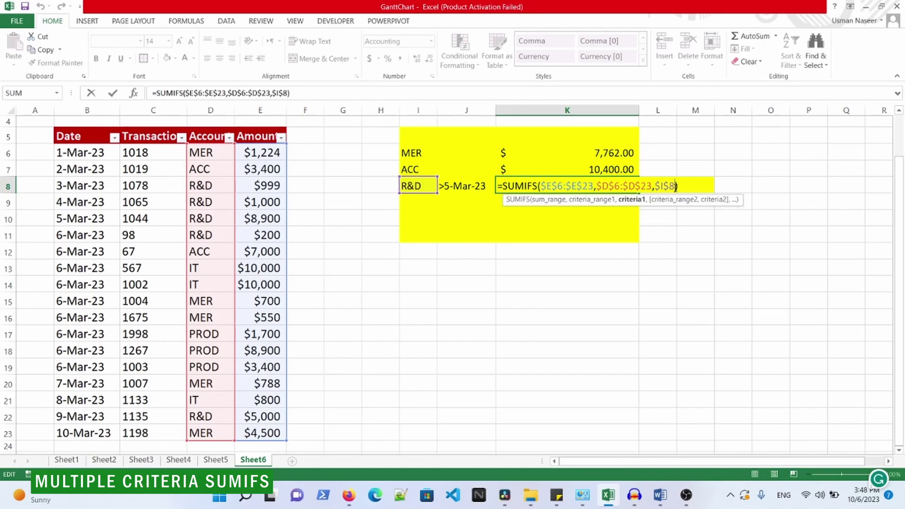
text(,)
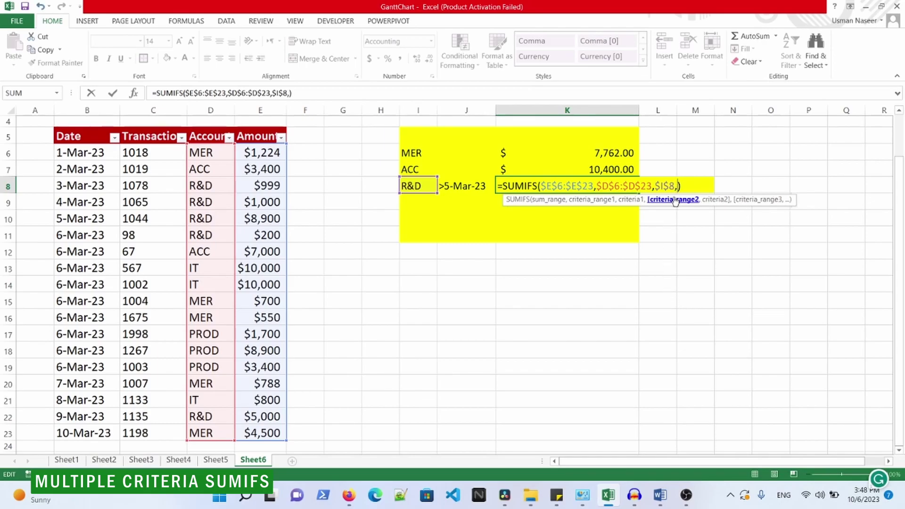
click(77, 152)
key(ctrl+shift+Down)
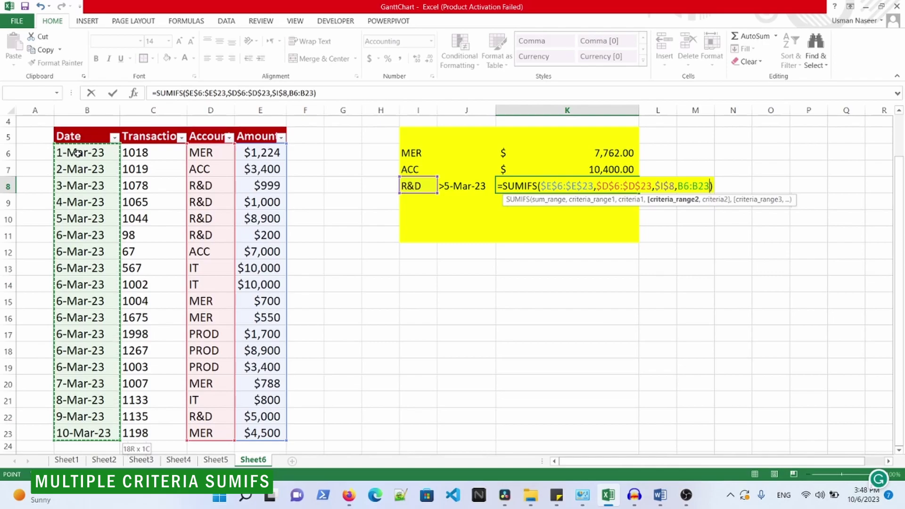
key(F4)
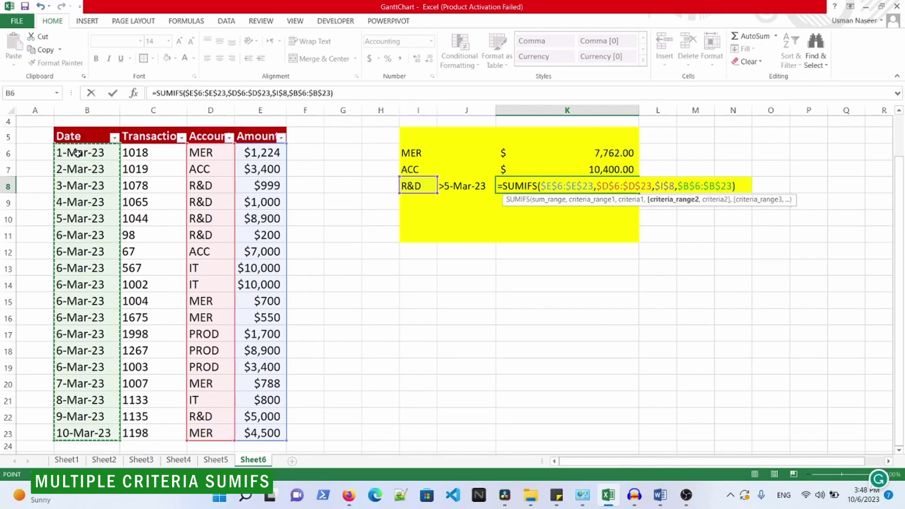
text(,)
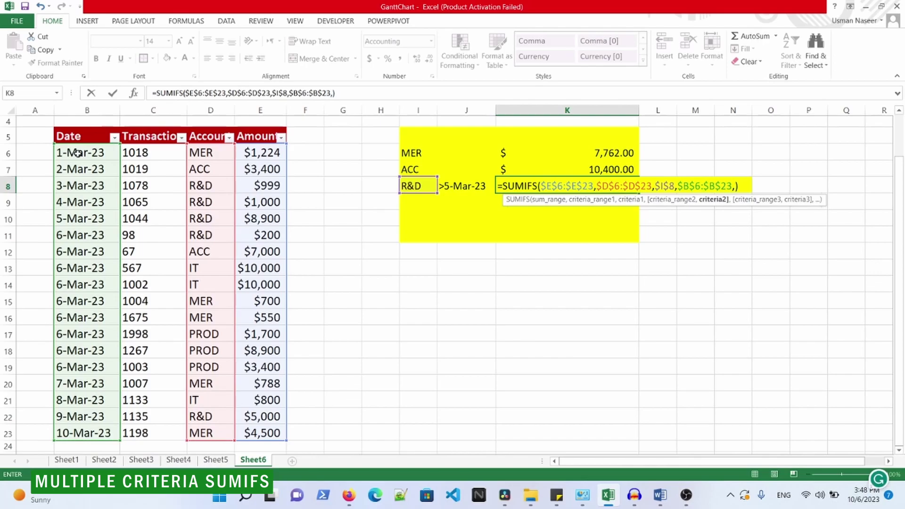
click(460, 187)
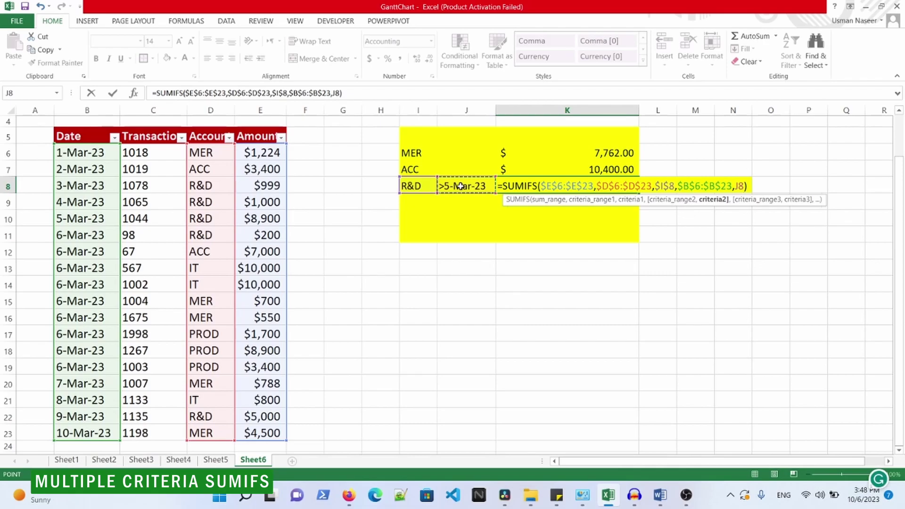
key(Return)
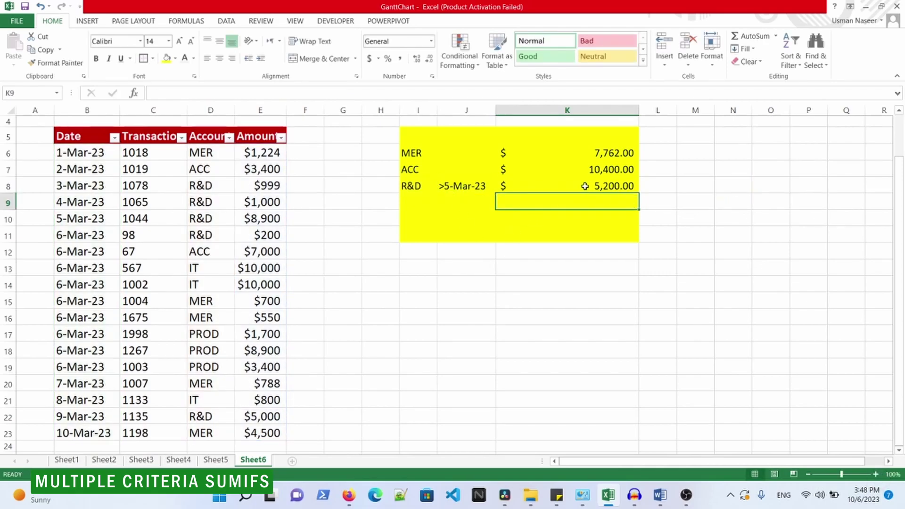
Filter the Account column to R&D only and select the amounts dated after 5-Mar-23 to check their sum
click(226, 142)
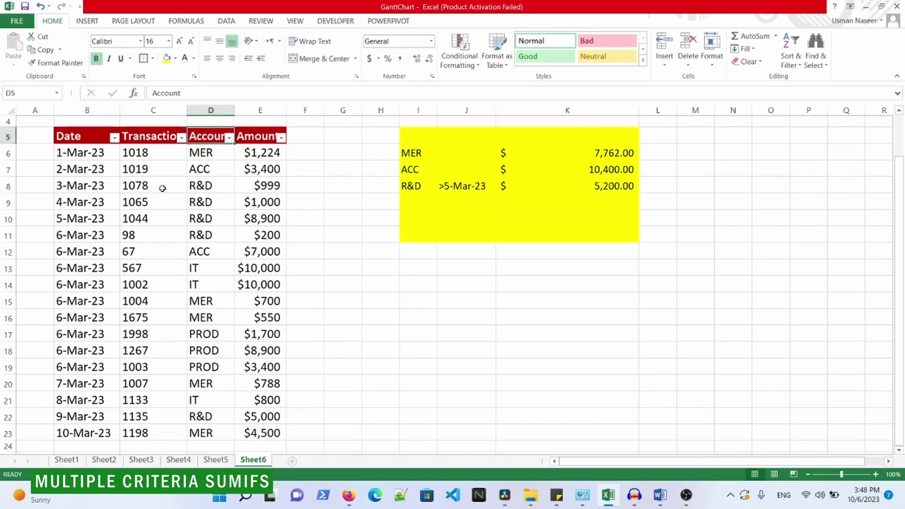
click(229, 137)
click(117, 254)
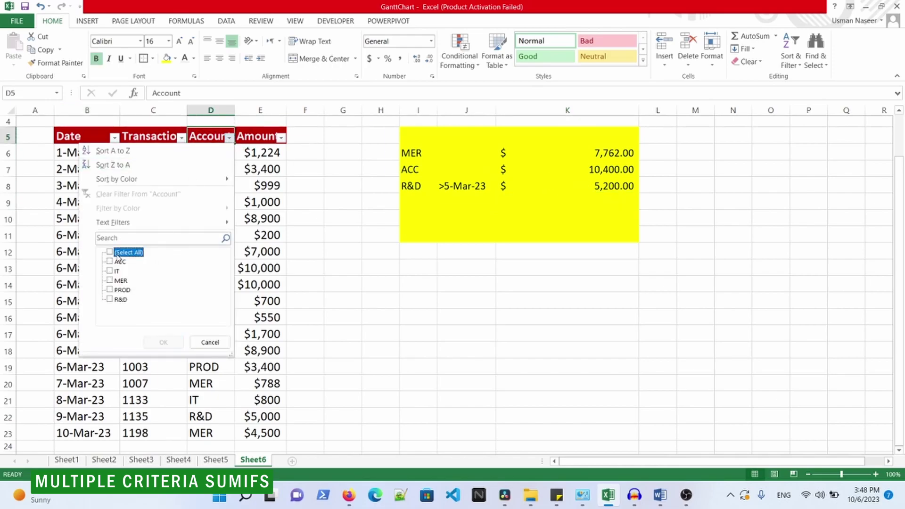
click(117, 301)
click(163, 342)
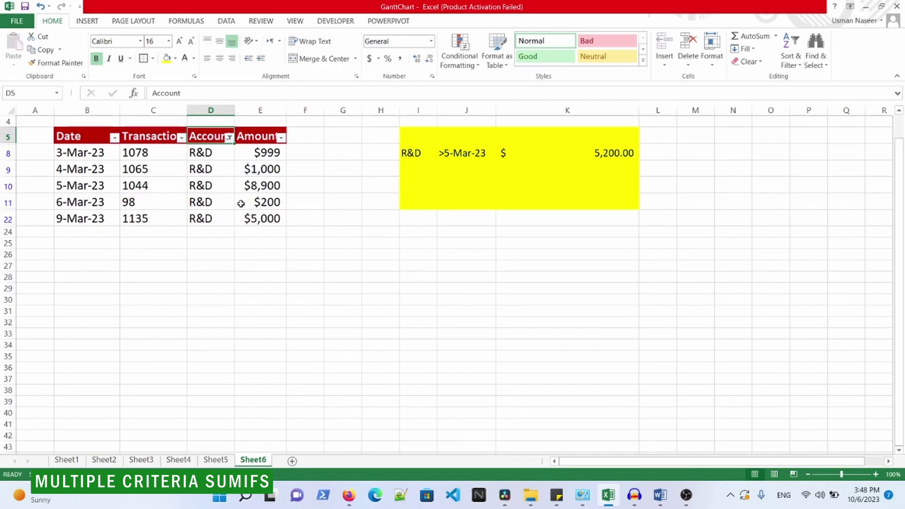
click(263, 201)
drag(263, 201, 260, 217)
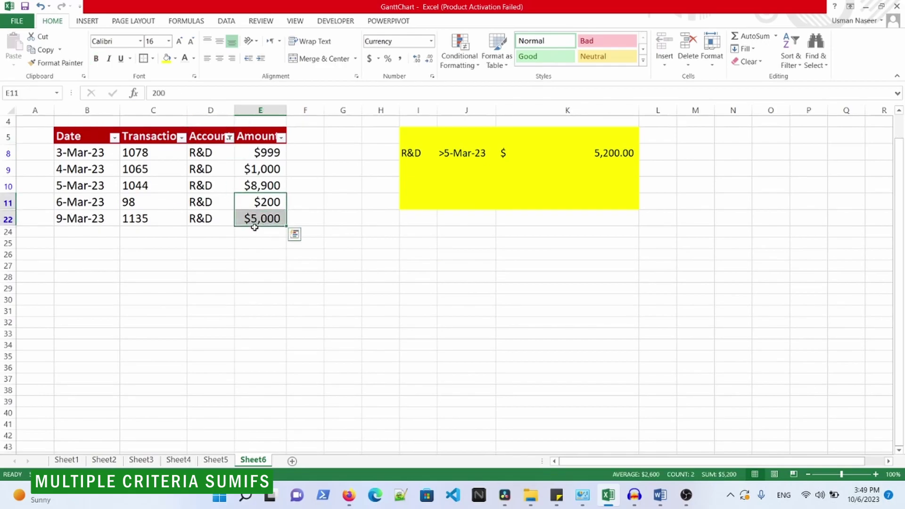